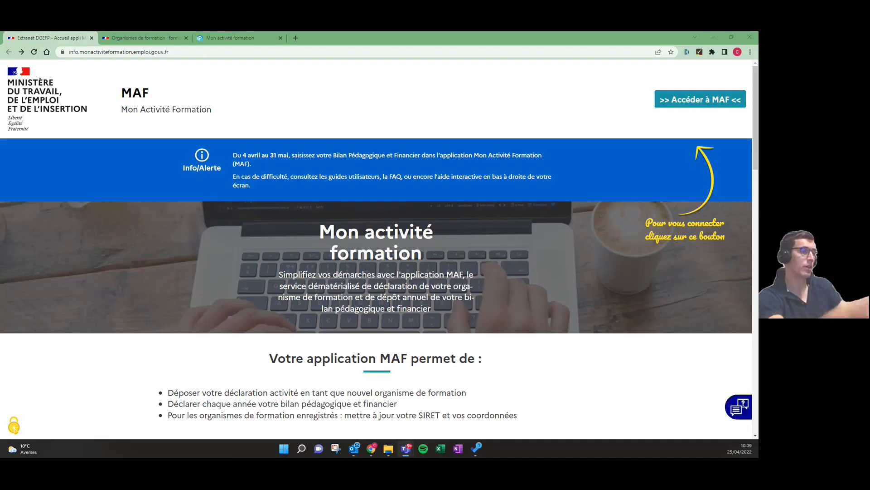
Step: Display the full address of the Mon Activité Formation information site and highlight its domain
click(97, 52)
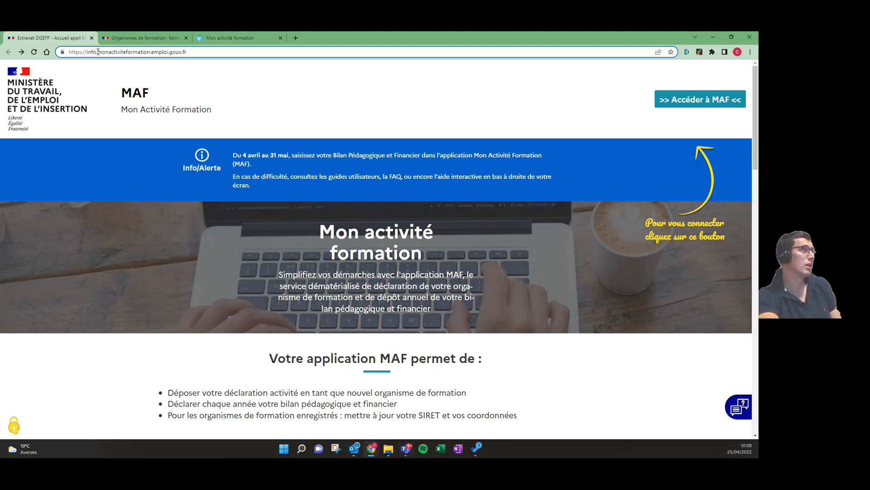
drag(98, 53, 199, 53)
click(203, 53)
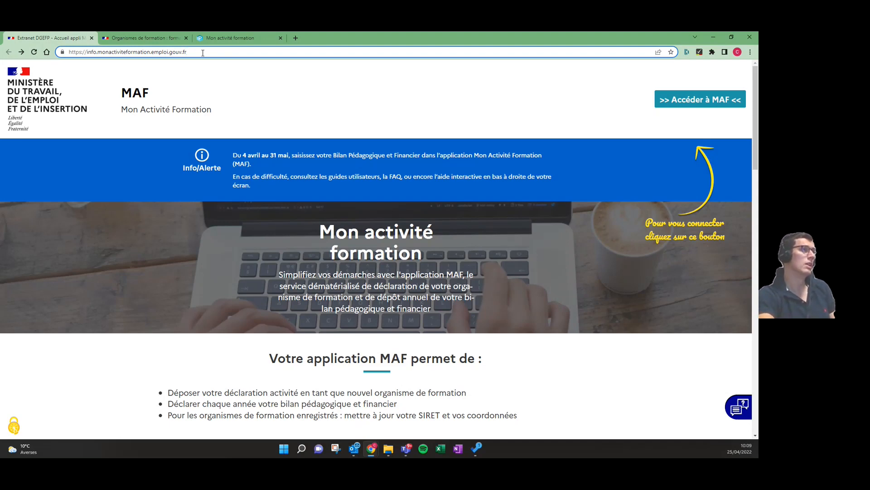
click(304, 332)
Step: Review the home page's services and information sections and open the guide "Déclaration du Bilan Pédagogique et Financier"
scroll(300, 327, down, 2)
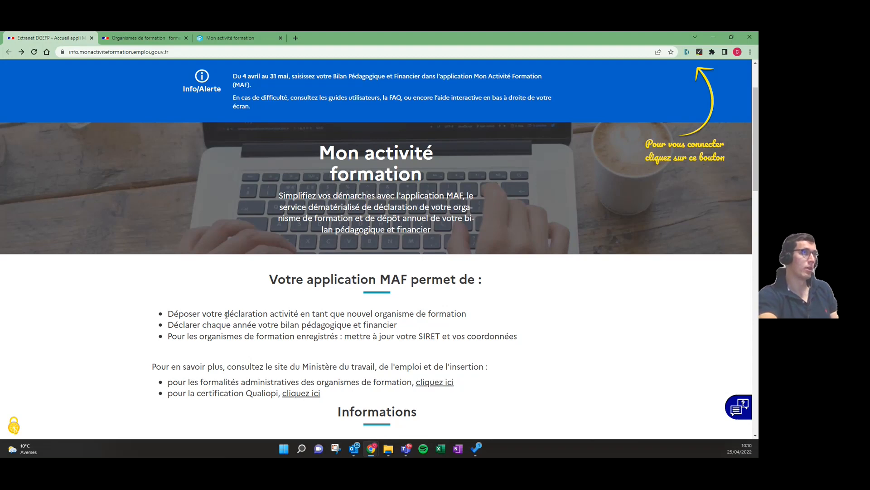
scroll(226, 313, down, 1)
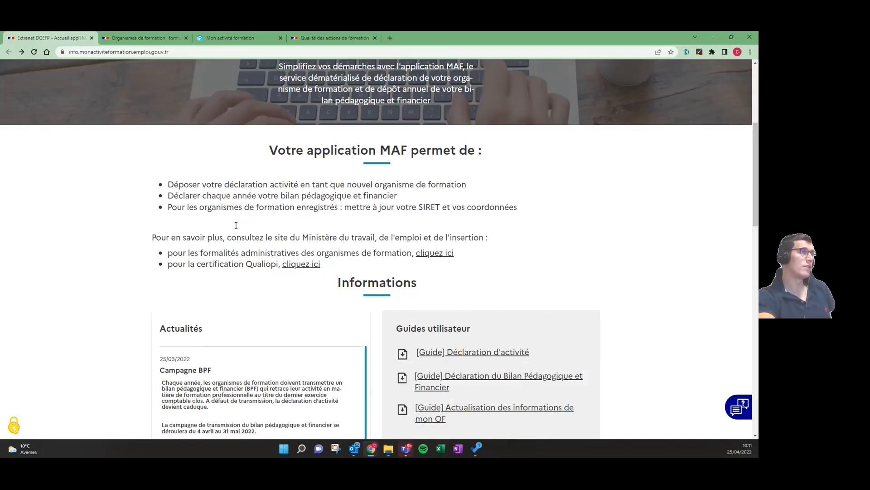
scroll(258, 308, down, 3)
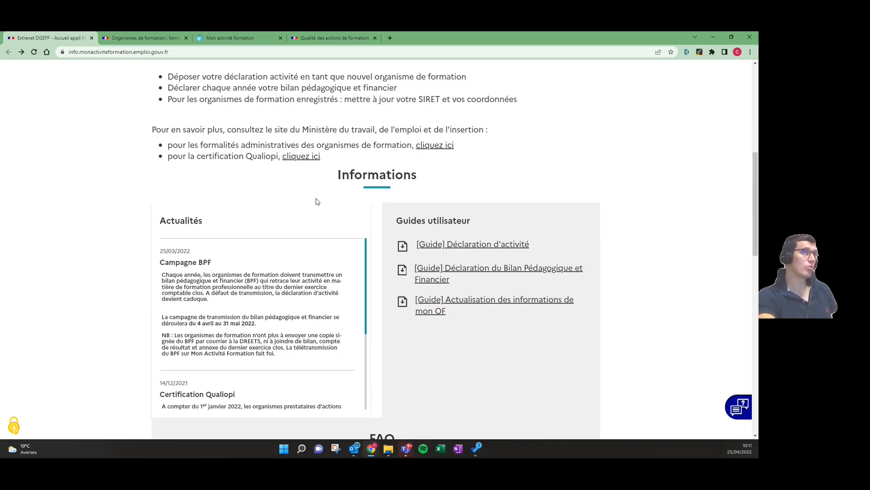
scroll(393, 209, up, 1)
scroll(393, 209, up, 5)
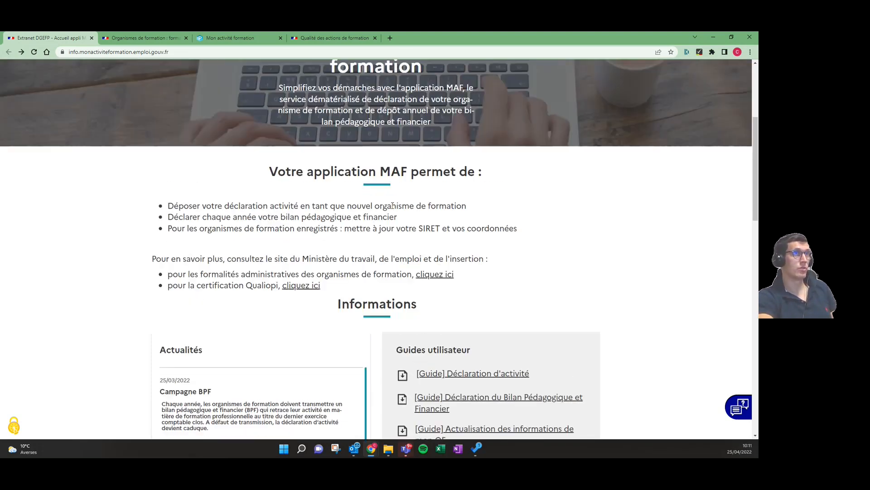
scroll(477, 286, down, 4)
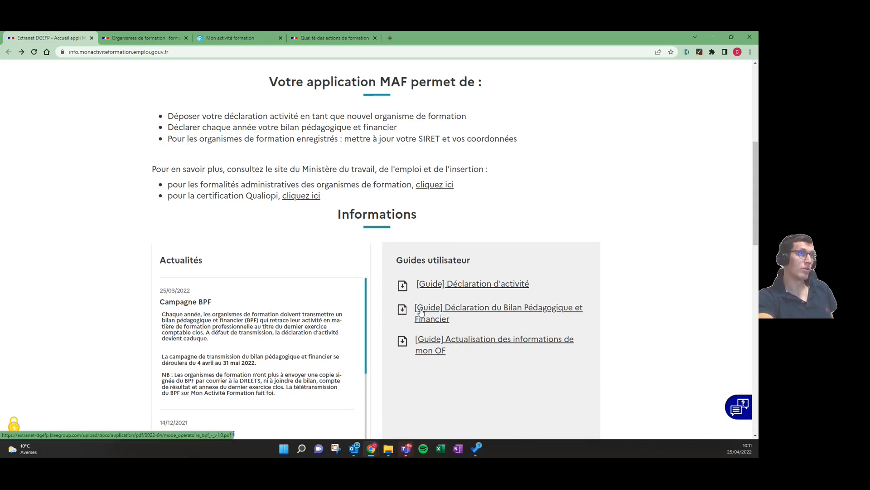
click(455, 311)
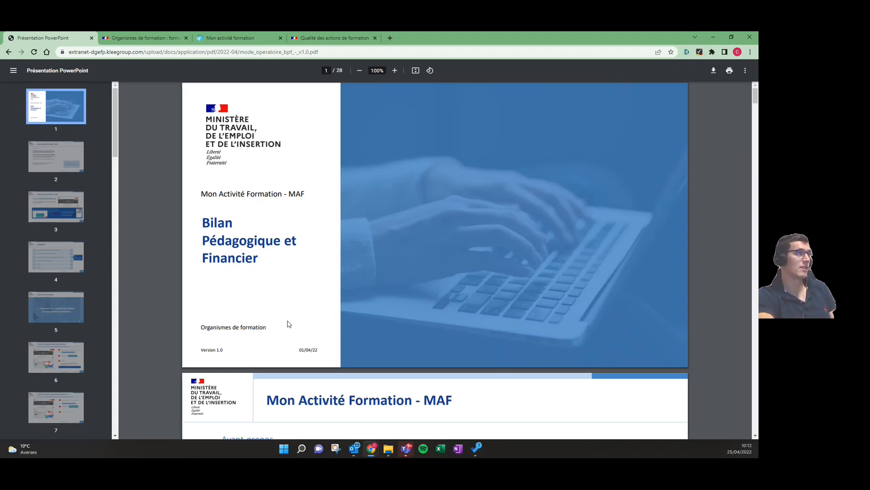
Step: Find the guide's SOMMAIRE on page 4 and follow its link to section 2 on page 11
scroll(487, 170, down, 4)
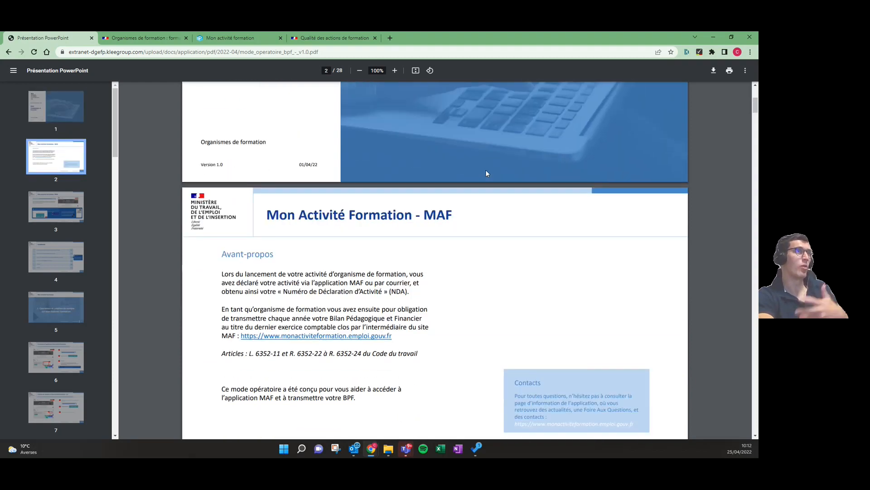
scroll(485, 173, down, 16)
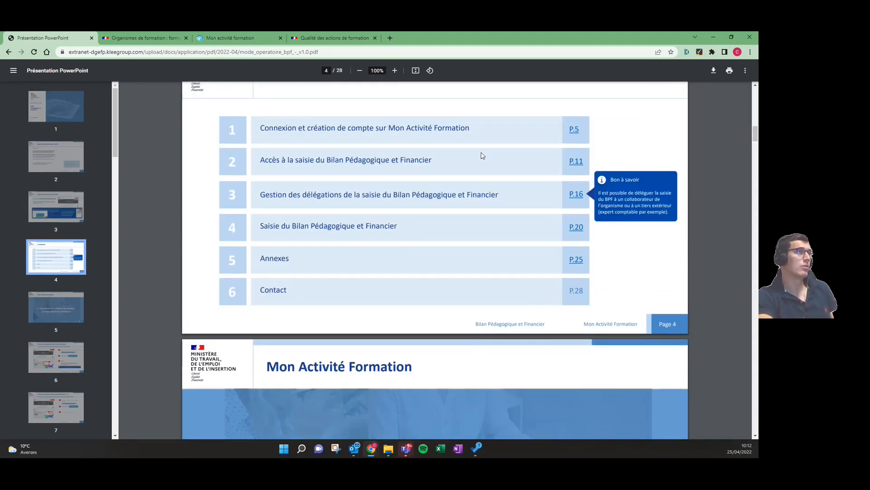
scroll(483, 156, up, 1)
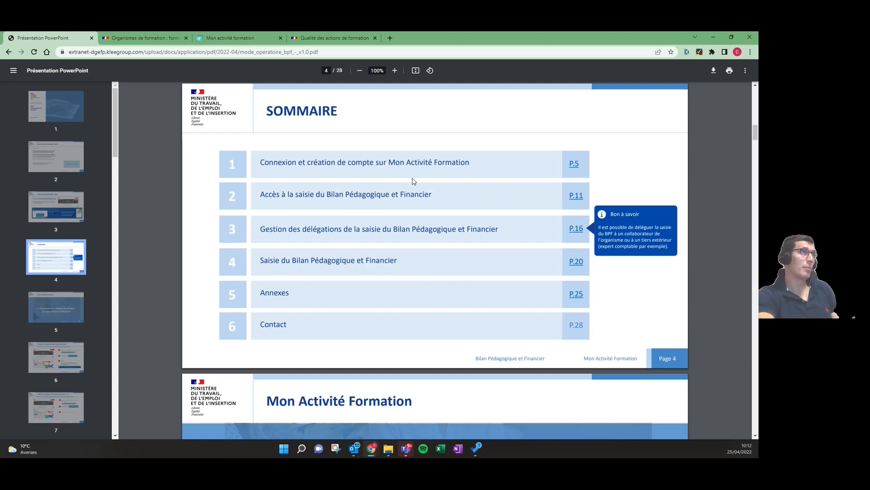
click(577, 196)
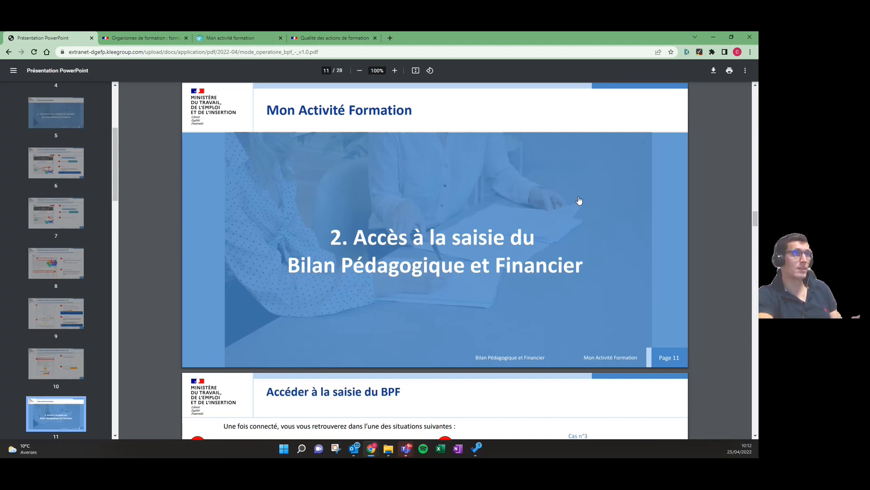
Step: Read the guide's pages 12 to 15 describing the four cases for accessing BPF entry
scroll(438, 266, down, 4)
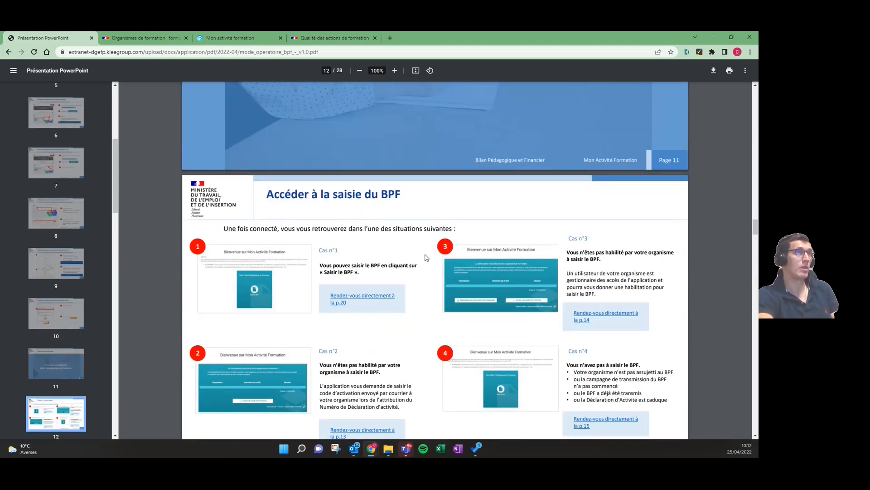
scroll(397, 223, down, 5)
scroll(394, 222, down, 3)
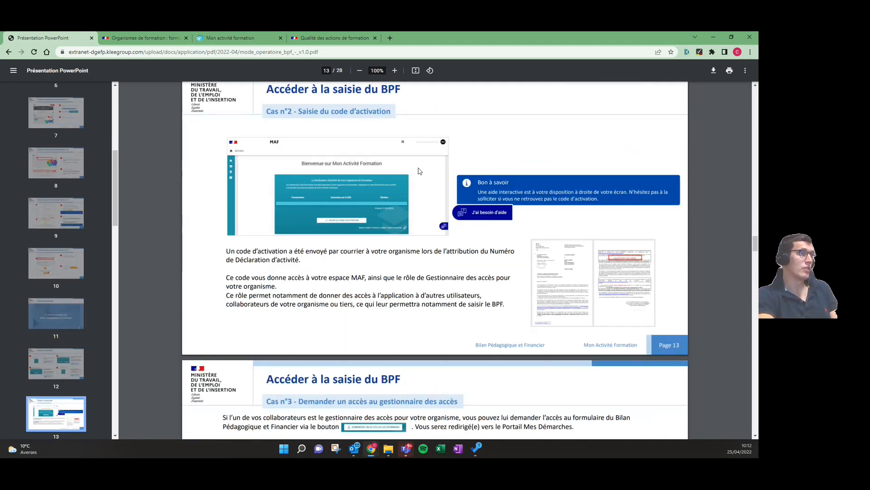
scroll(426, 176, down, 2)
scroll(426, 176, down, 3)
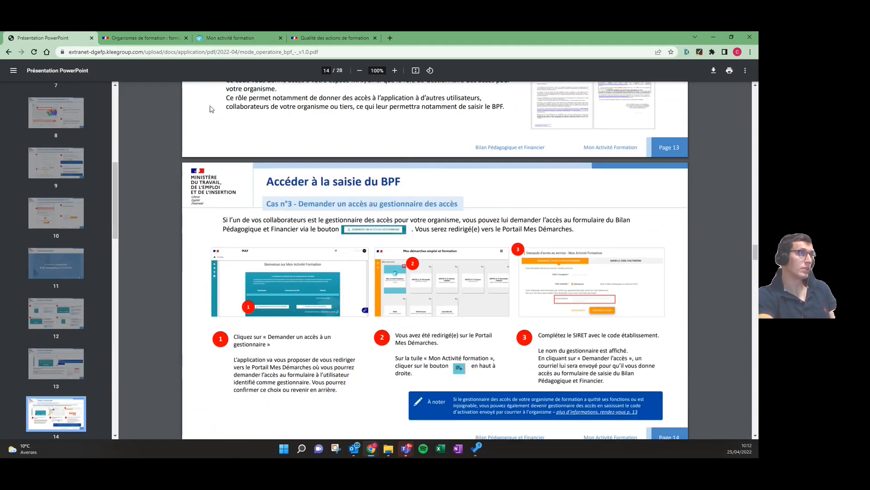
scroll(209, 109, down, 1)
scroll(206, 105, down, 6)
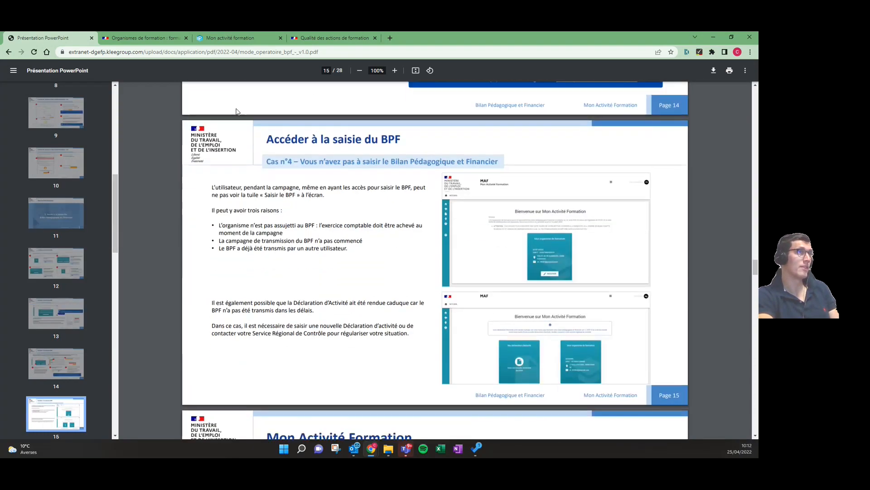
scroll(226, 96, up, 2)
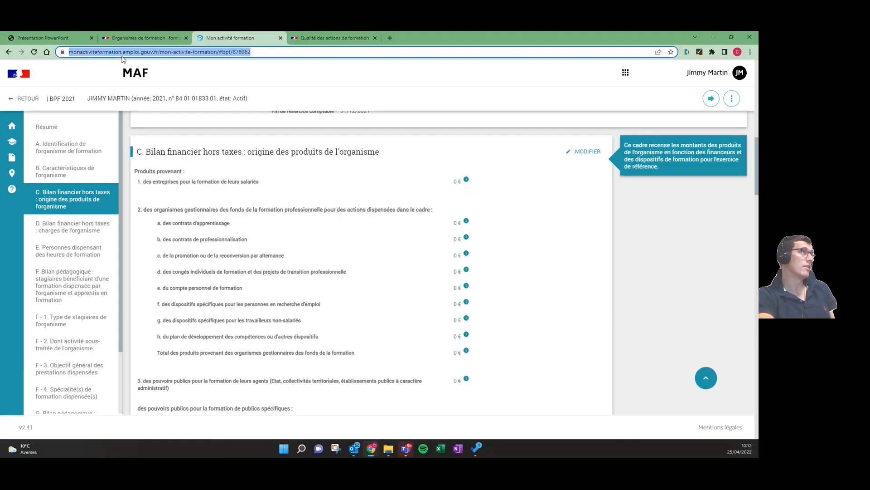
Step: Highlight the domain monactiviteformation.emploi.gouv.fr in the address of the BPF 2021 form
click(131, 51)
drag(189, 53, 101, 56)
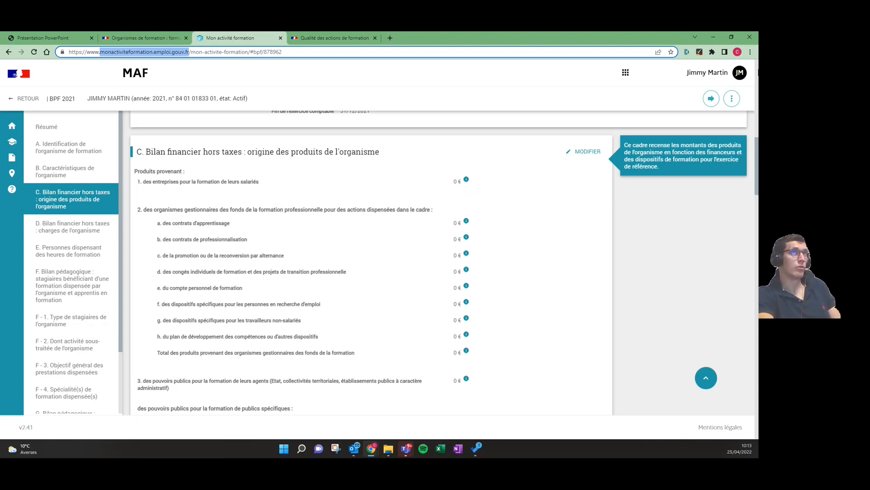
Step: Review sections A (organisation identification) and B (organisation characteristics) of the BPF 2021 form
mouse_move(15, 187)
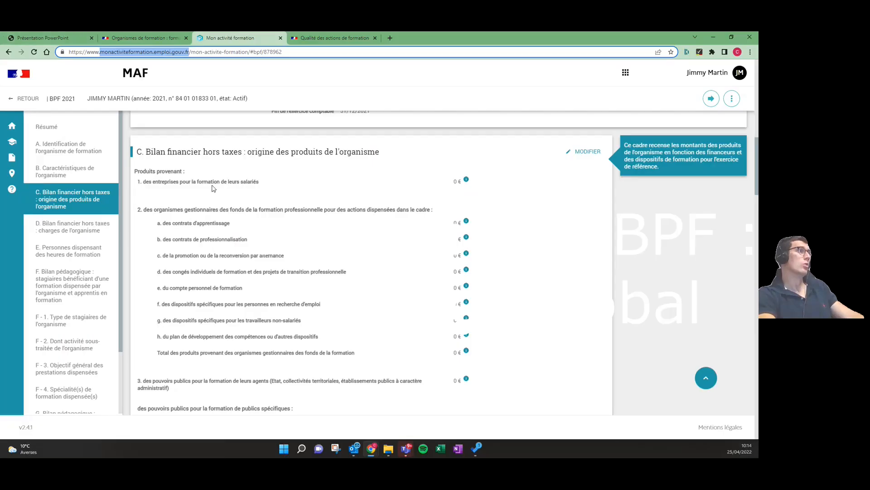
scroll(209, 185, up, 5)
scroll(209, 223, up, 5)
scroll(189, 255, down, 2)
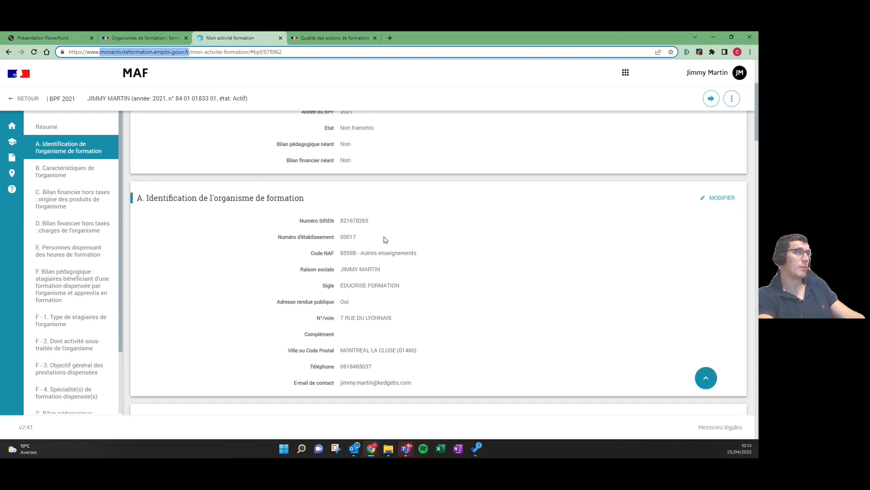
scroll(459, 312, down, 1)
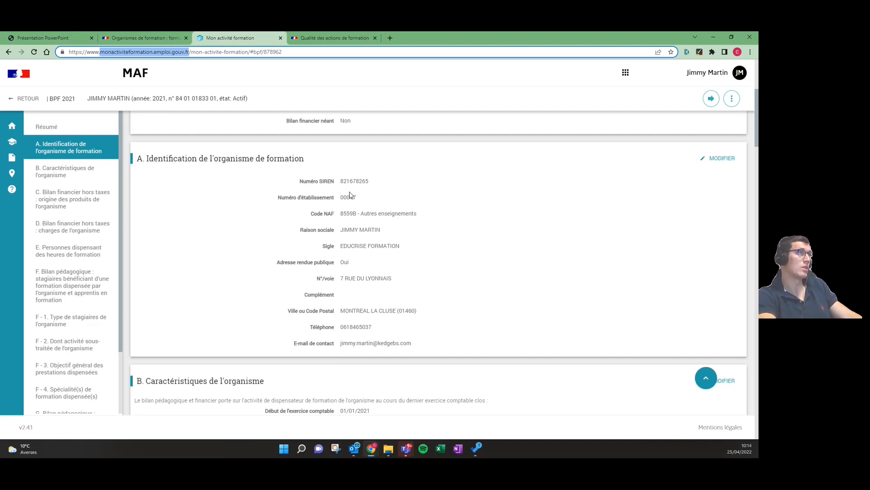
scroll(383, 264, down, 2)
scroll(382, 264, down, 3)
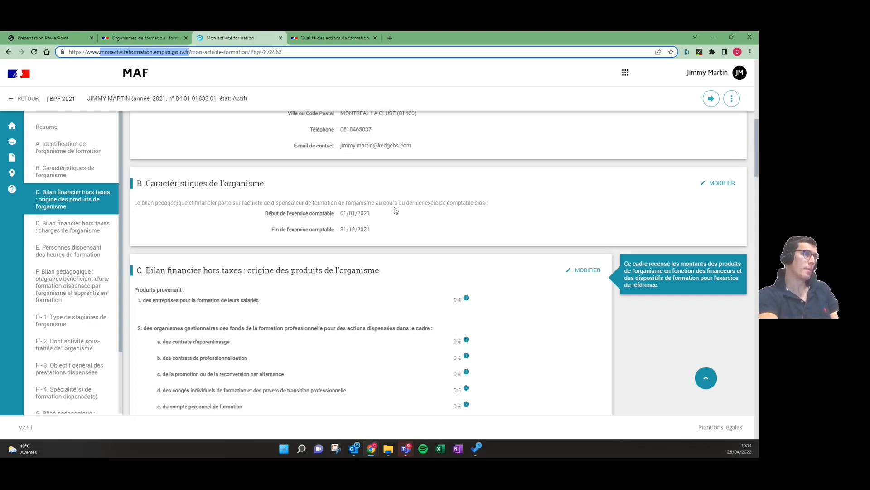
Step: Look through the form's section list down to Transmettre and the income lines of section C
scroll(397, 208, down, 2)
scroll(64, 262, down, 2)
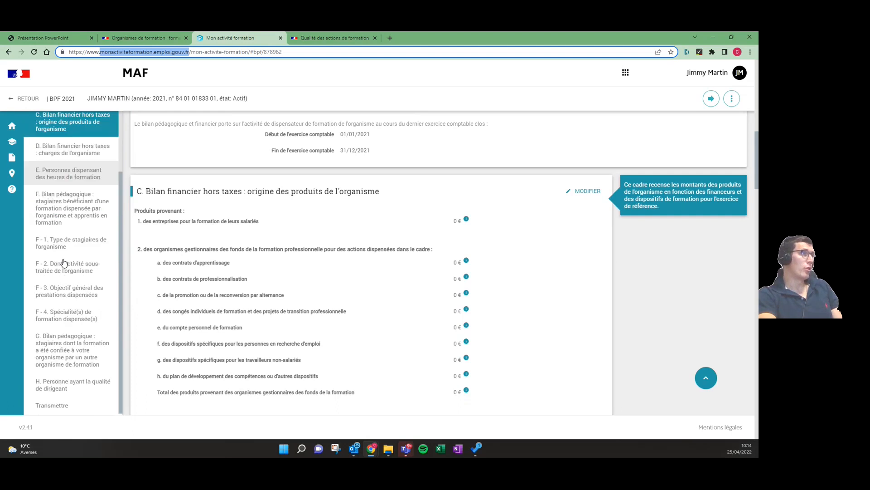
scroll(64, 258, up, 1)
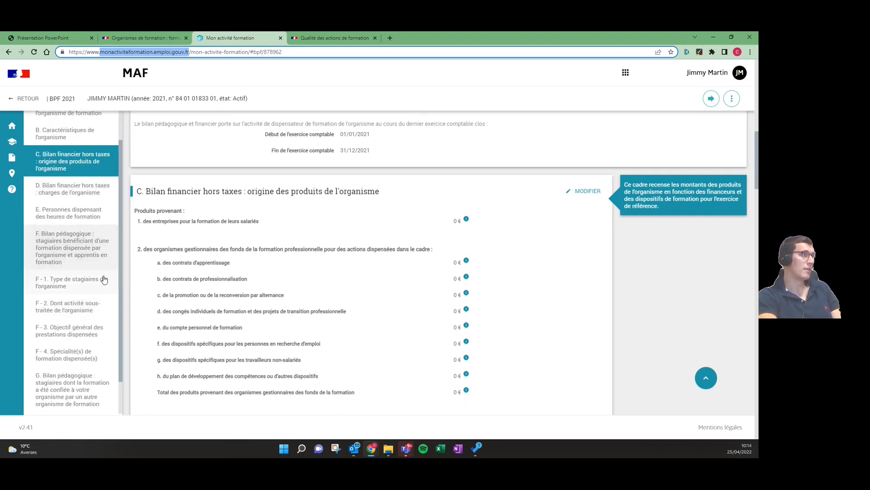
scroll(59, 276, down, 1)
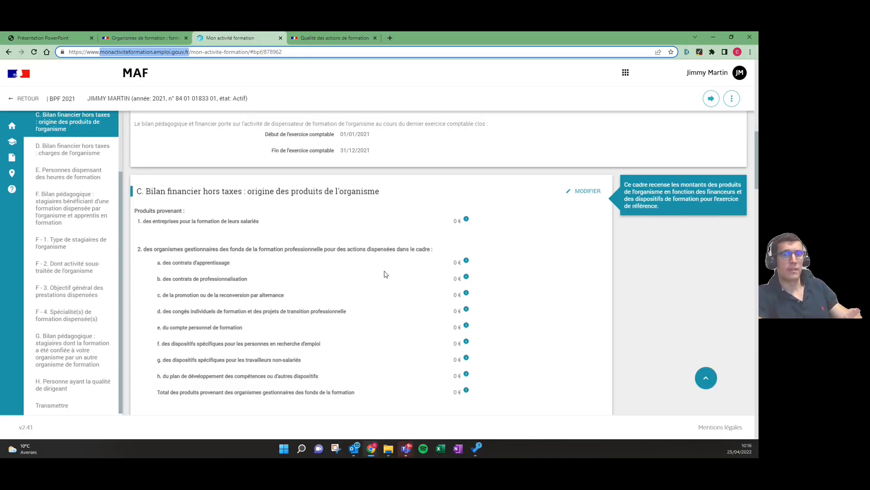
scroll(394, 268, down, 1)
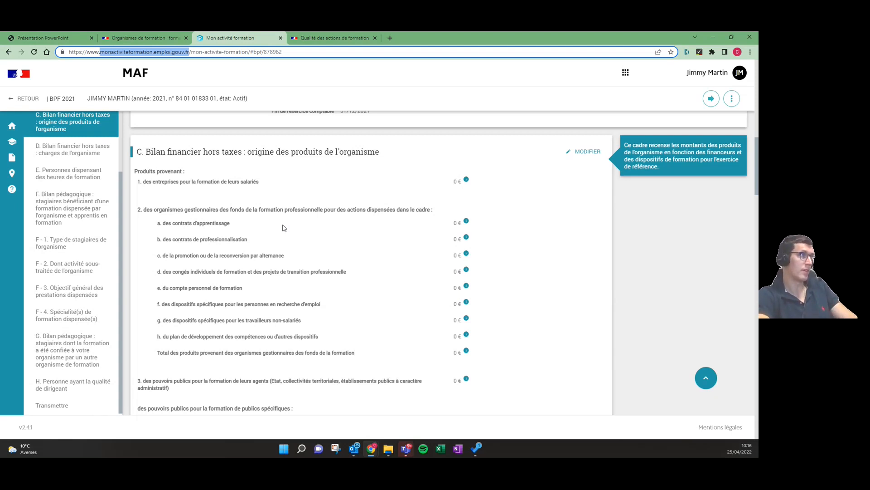
mouse_move(55, 172)
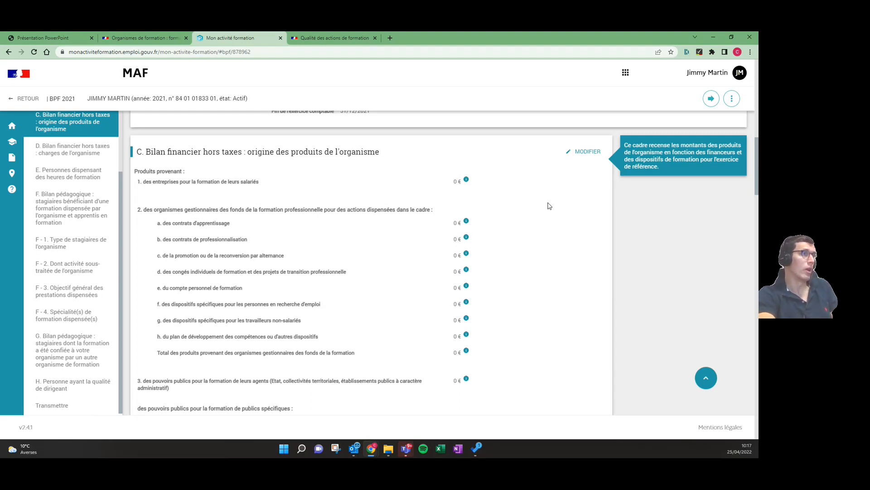
Step: Edit section C, entering 2500 for companies training their employees, 45000 for apprenticeship contracts and 2000 for professionalisation contracts
click(585, 152)
click(459, 185)
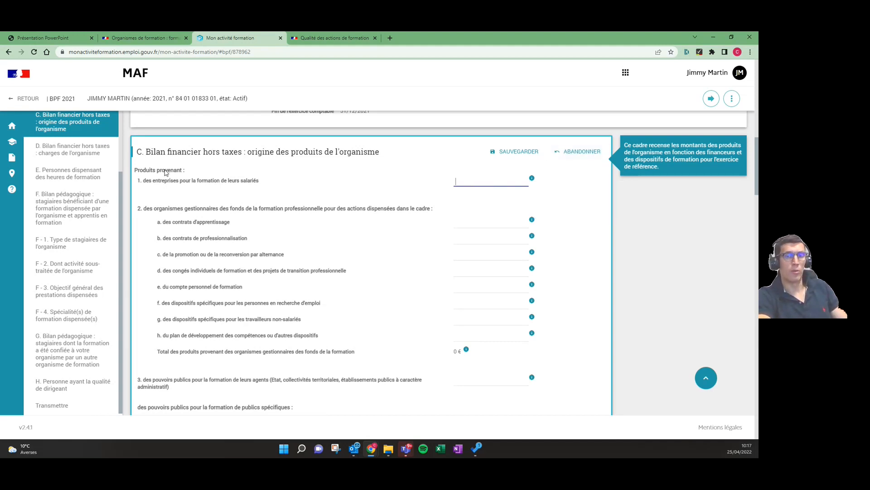
mouse_move(569, 178)
text(2500)
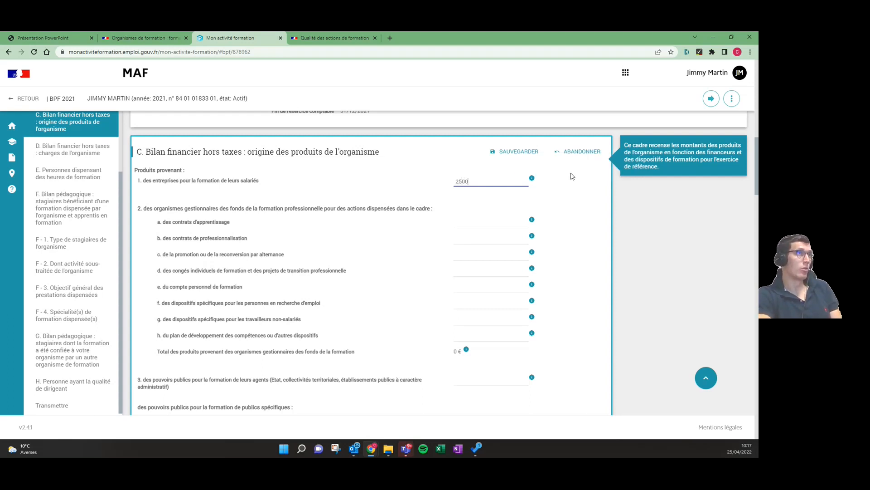
click(502, 222)
text(45000)
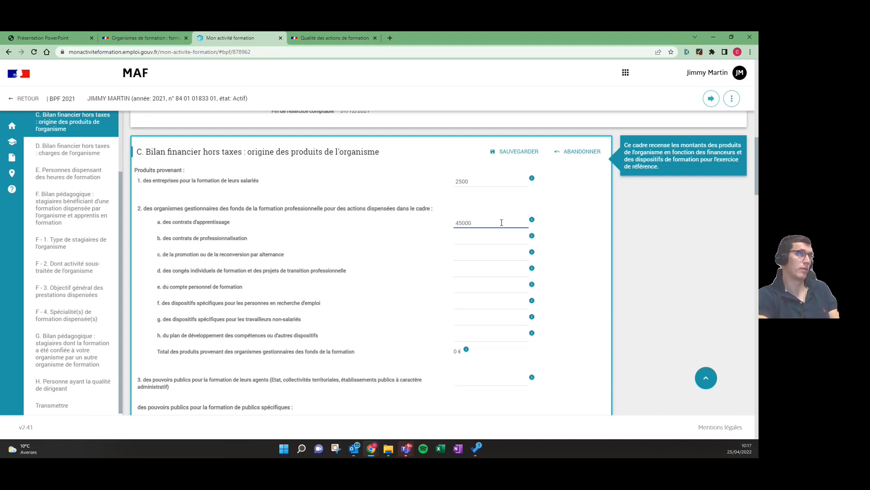
click(508, 237)
text(2000)
Step: Go through section C lines 2c to 2e, reading the help on individual training leave and professional transition projects
click(490, 255)
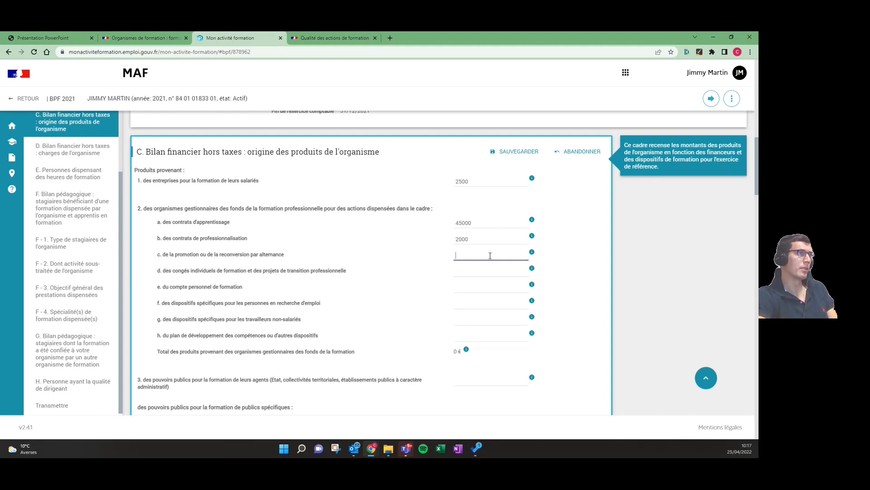
click(484, 268)
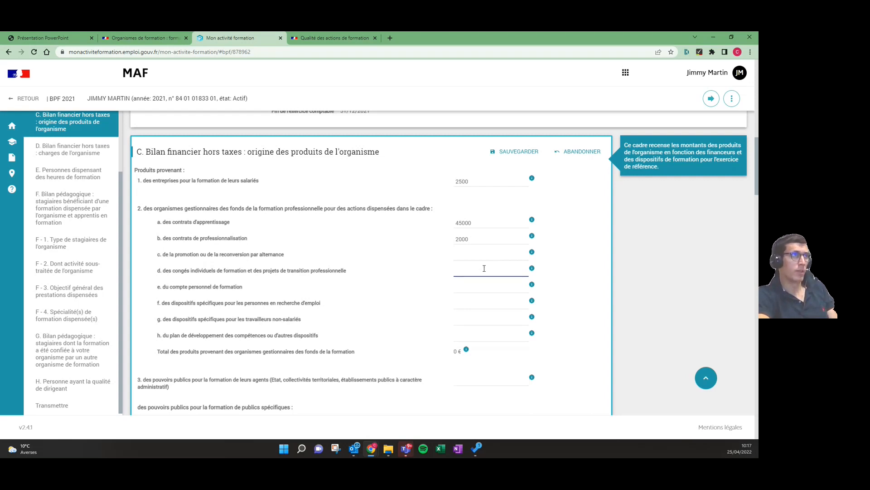
mouse_move(532, 271)
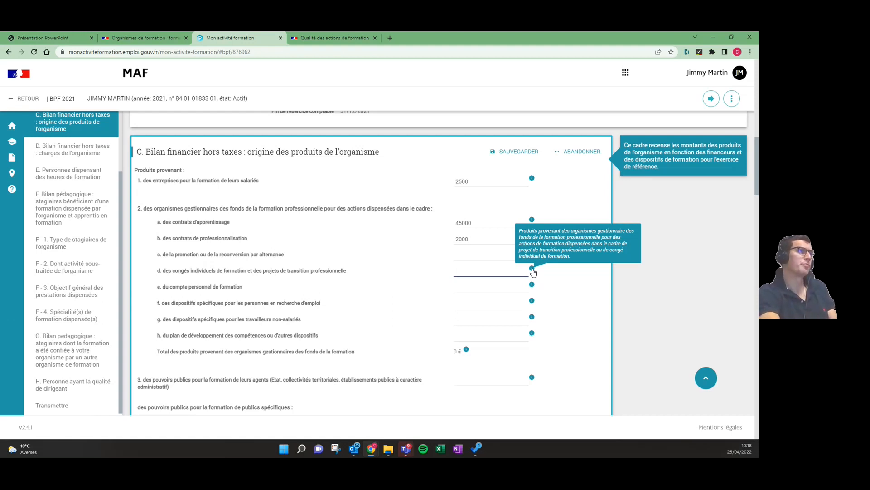
click(478, 286)
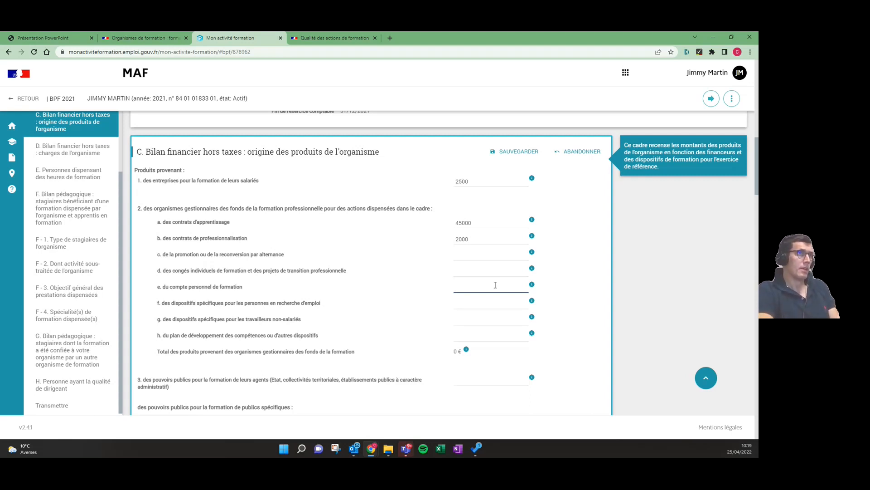
Step: Review section C lines 2f job seekers, 2g non-salaried workers and 2h skills development plan, including the help on 2g
click(461, 304)
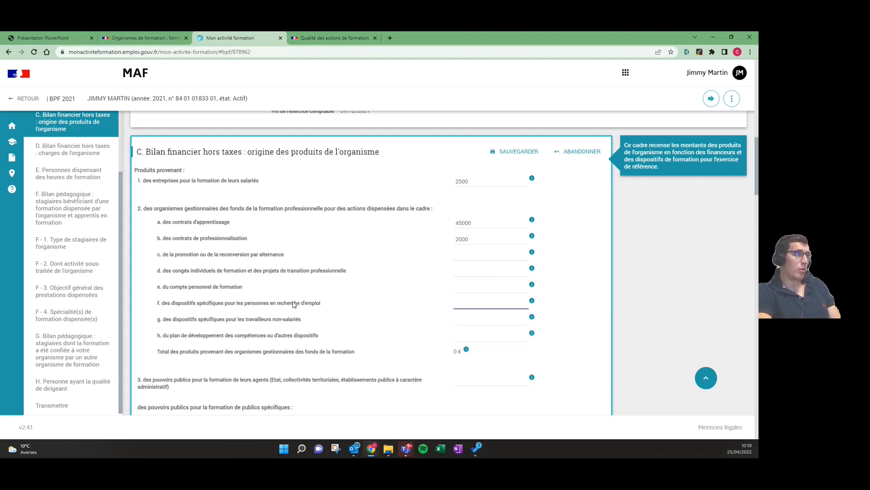
drag(150, 303, 324, 303)
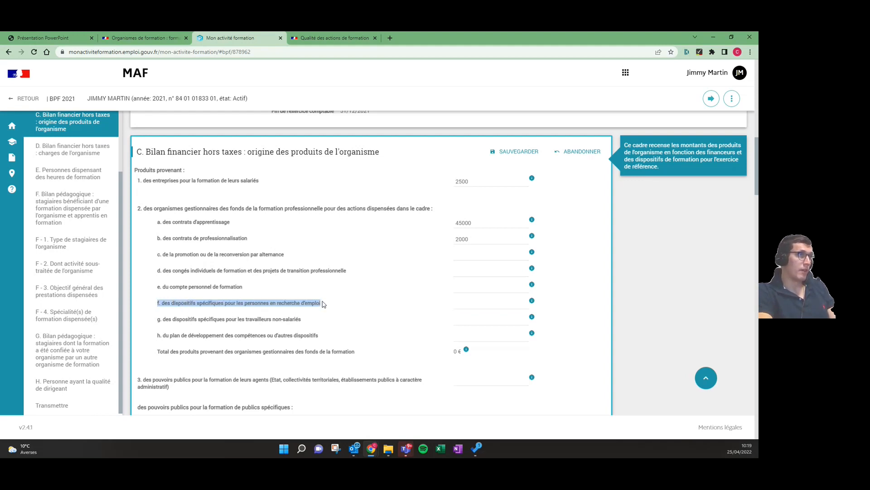
click(498, 300)
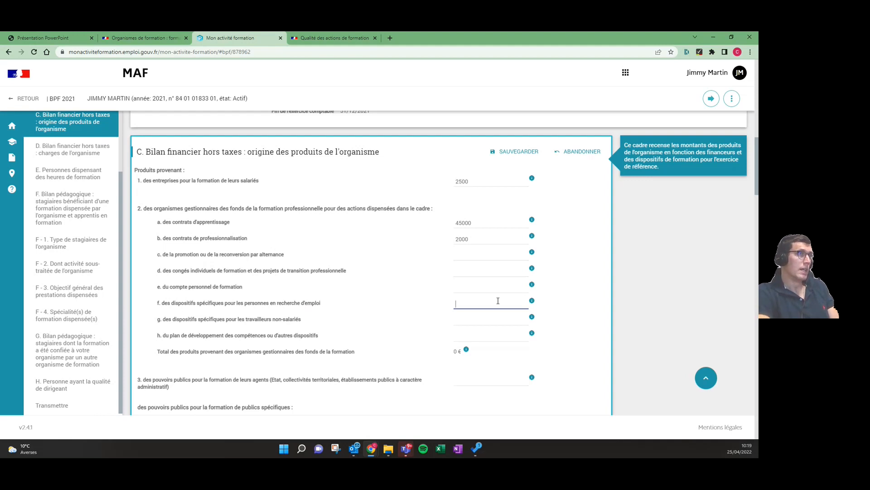
click(488, 319)
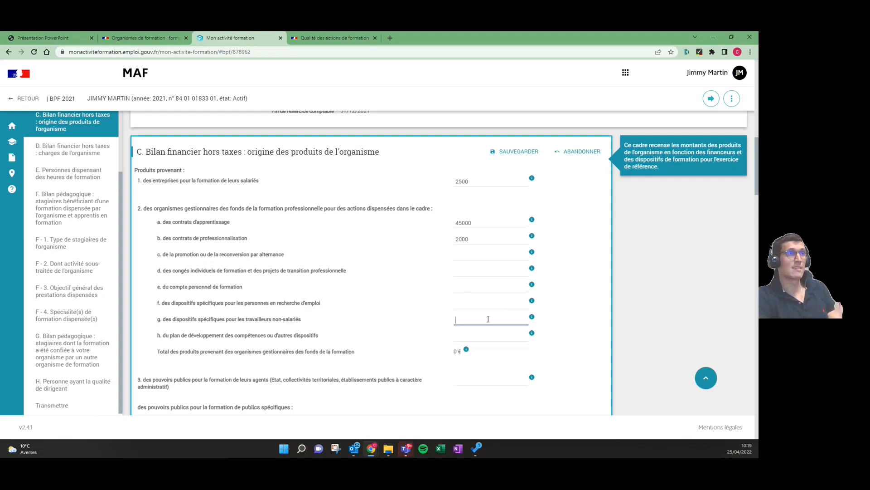
mouse_move(533, 318)
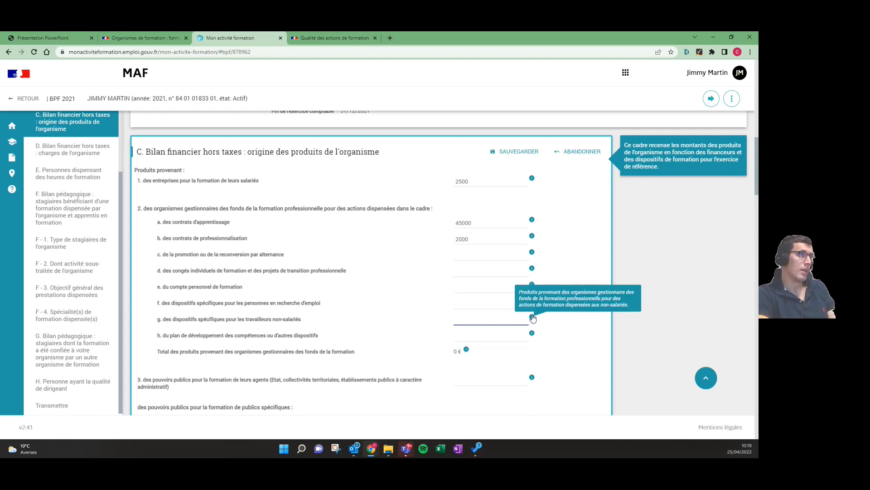
drag(170, 336, 425, 334)
mouse_move(533, 336)
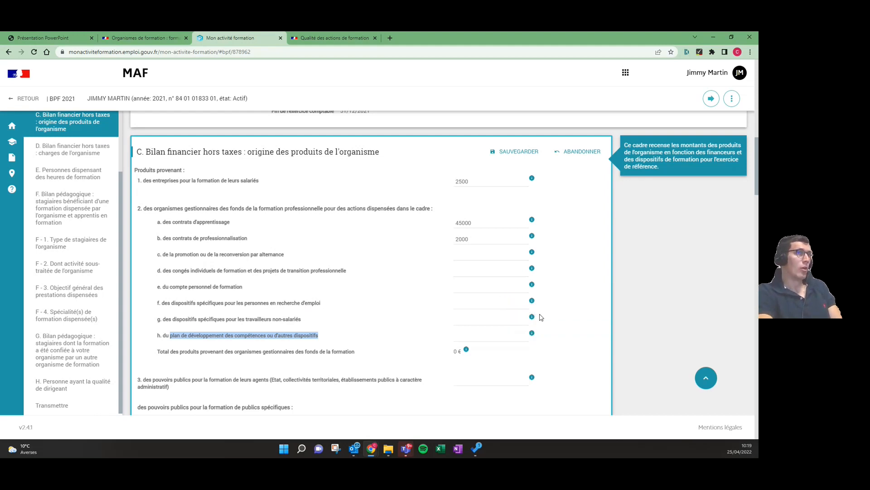
click(562, 341)
Step: Review the public authority income lines 3 to 8 of section C, reading the help on lines 3 and 8
scroll(544, 339, down, 1)
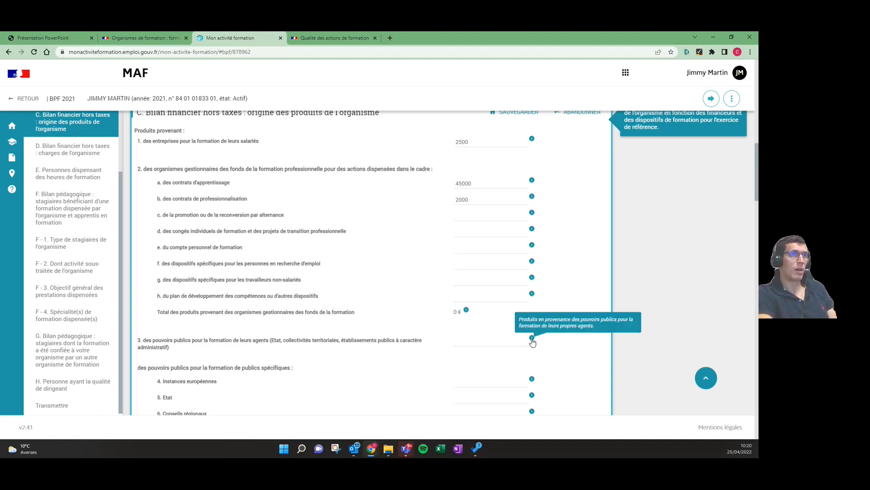
click(498, 339)
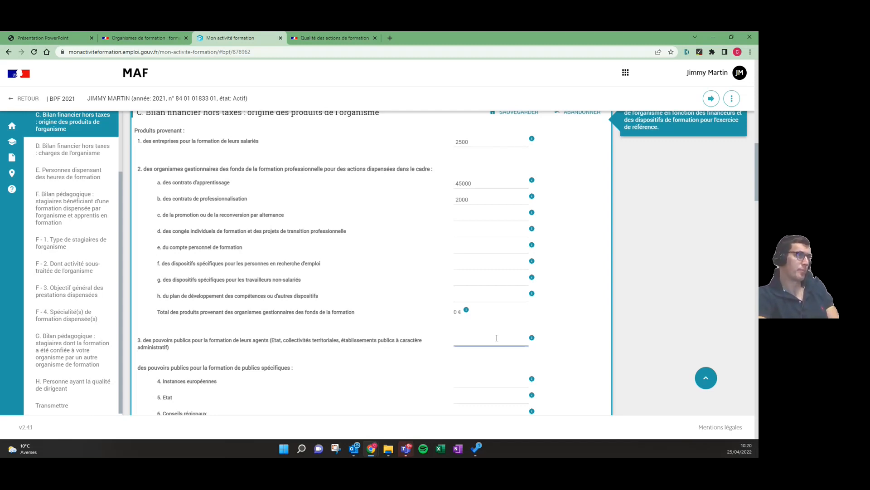
scroll(497, 338, down, 2)
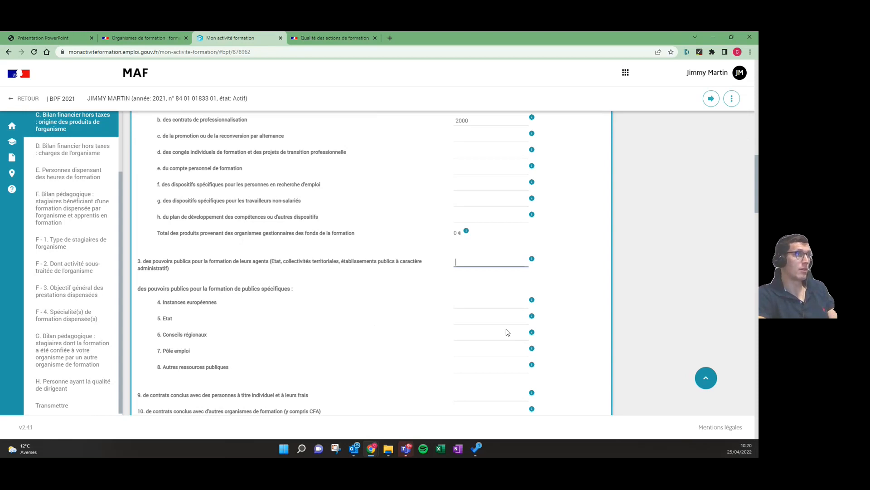
mouse_move(534, 302)
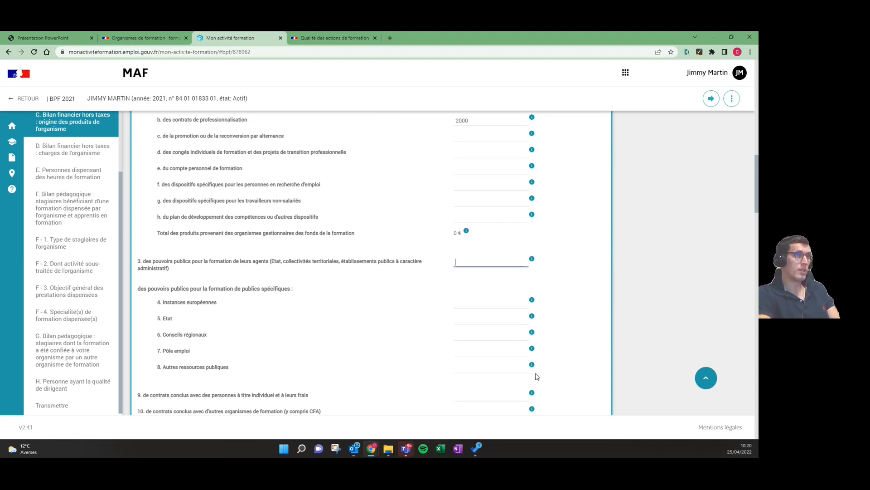
mouse_move(534, 372)
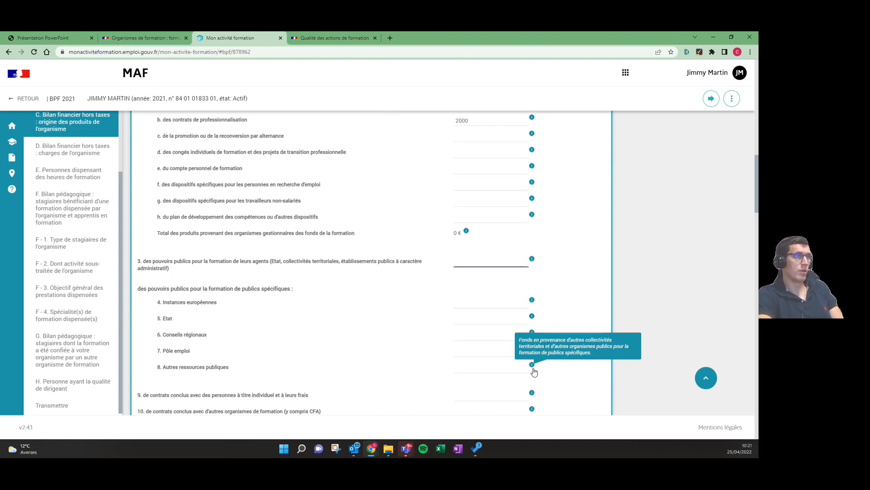
click(483, 323)
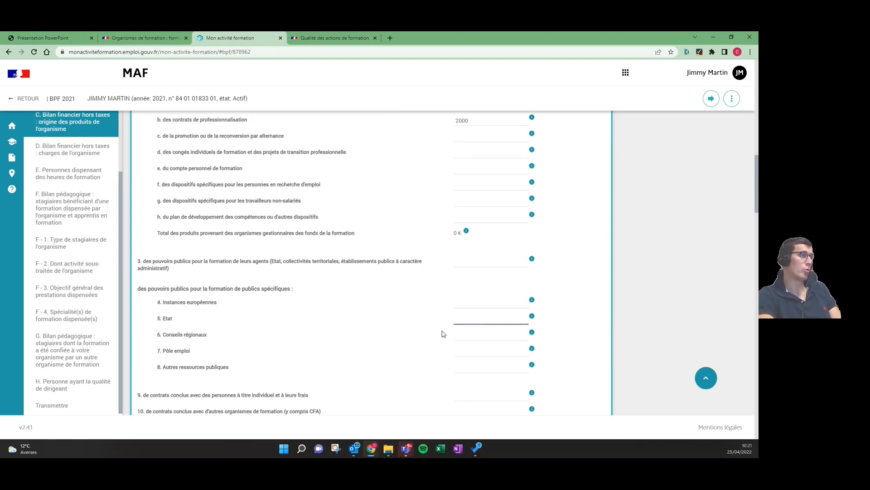
Step: Review section C lines 9, 10 and 11 with the help on other income, and the share of overall turnover
scroll(442, 335, down, 2)
scroll(442, 335, down, 1)
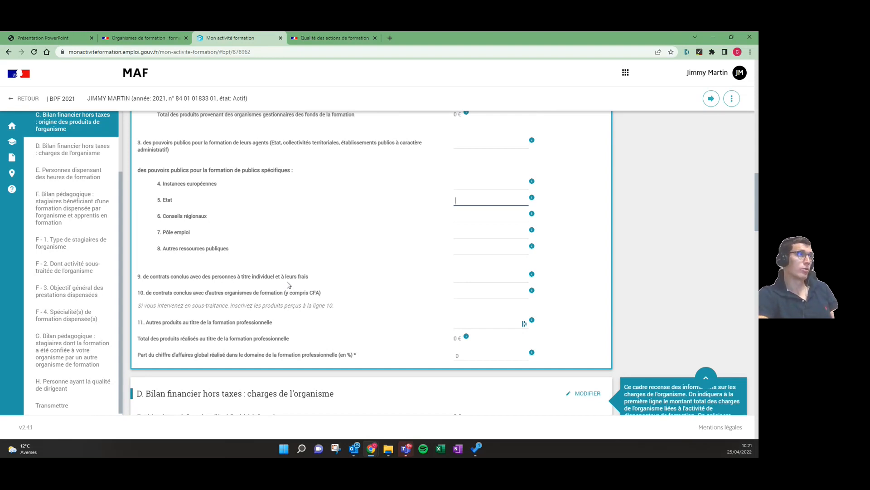
click(516, 278)
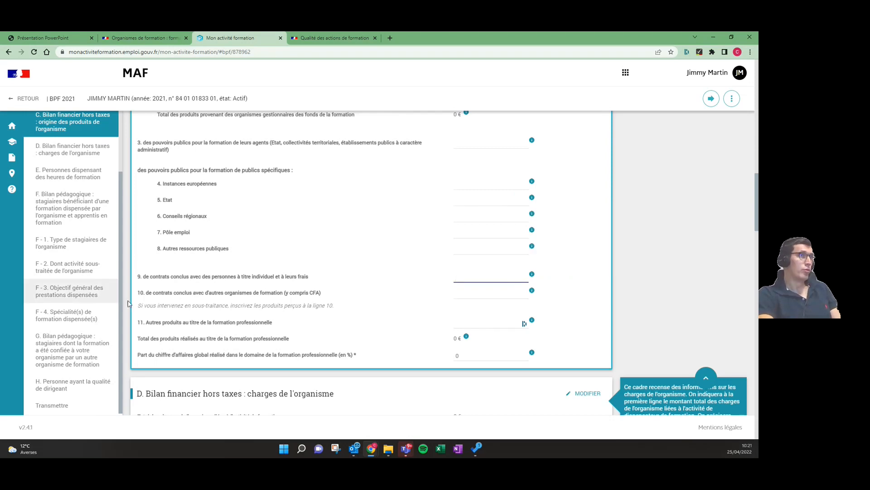
click(493, 289)
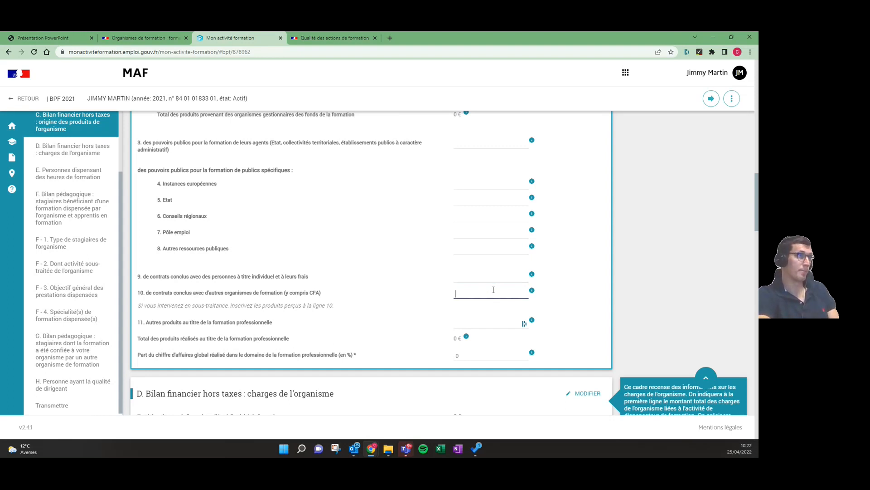
mouse_move(533, 322)
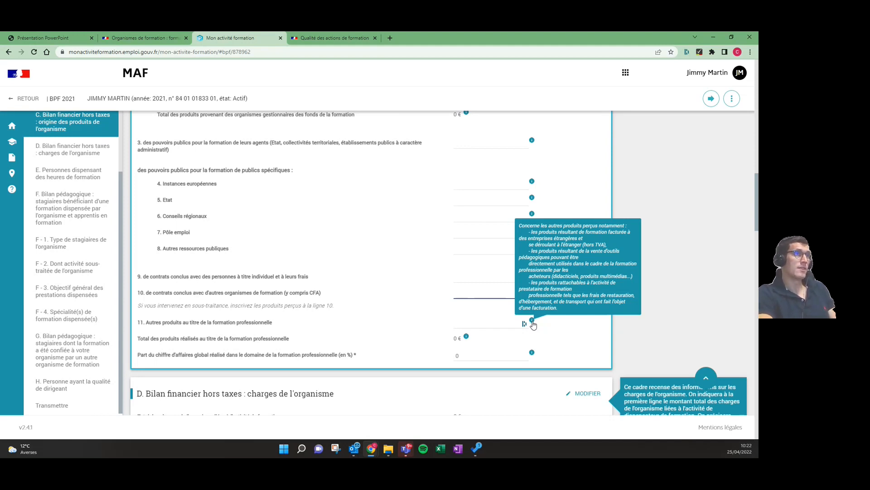
click(489, 356)
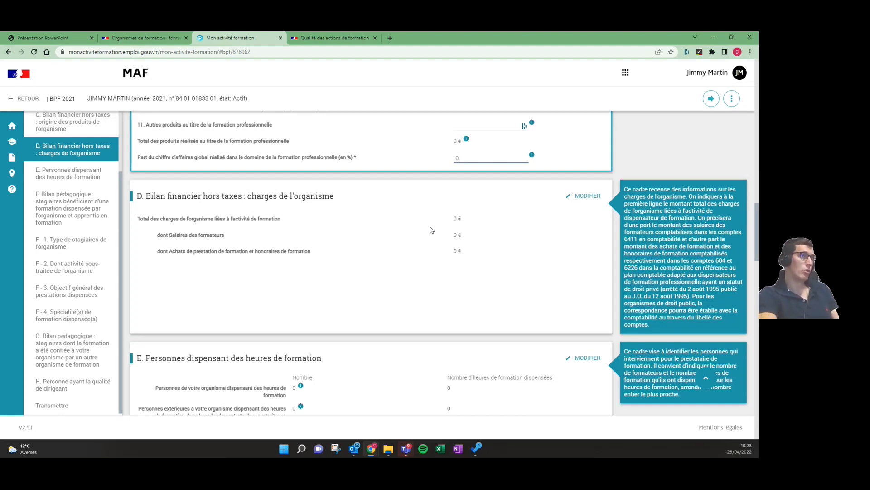
Step: Edit section D, entering 25000 for total training charges and 20000 for trainers' salaries, and check the guidance on trainers' salaries
click(585, 195)
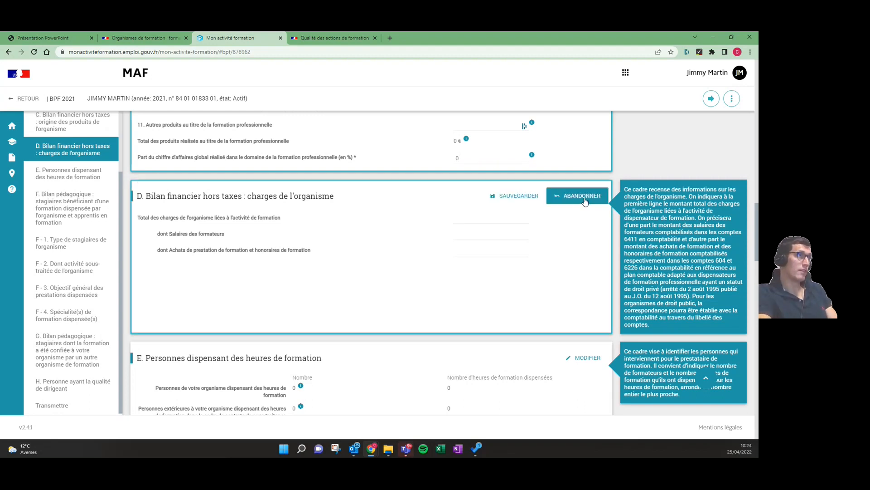
click(469, 220)
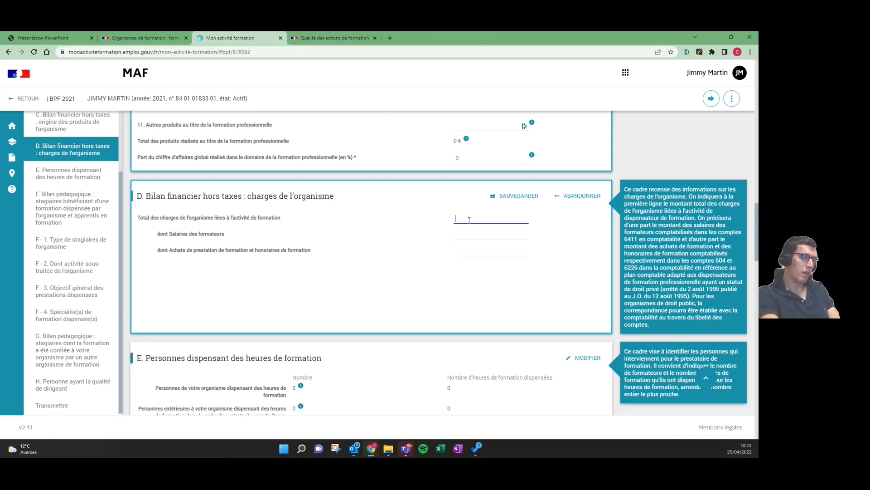
text(2500)
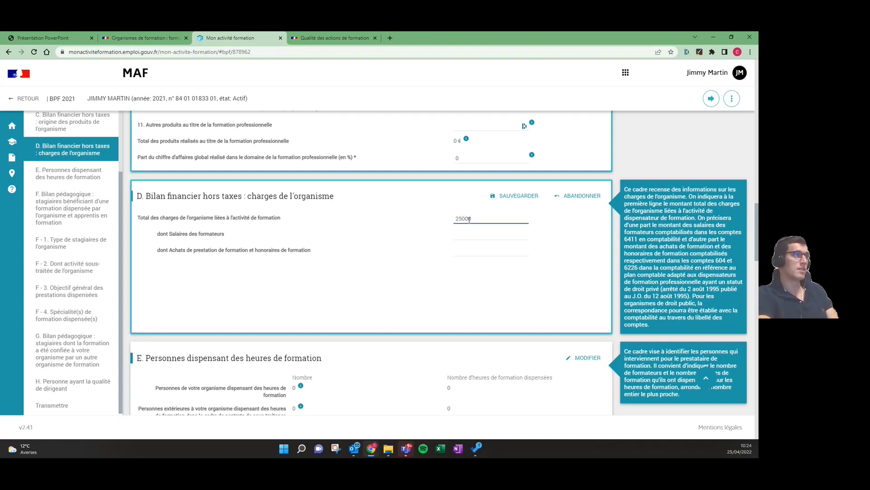
text(0)
click(478, 233)
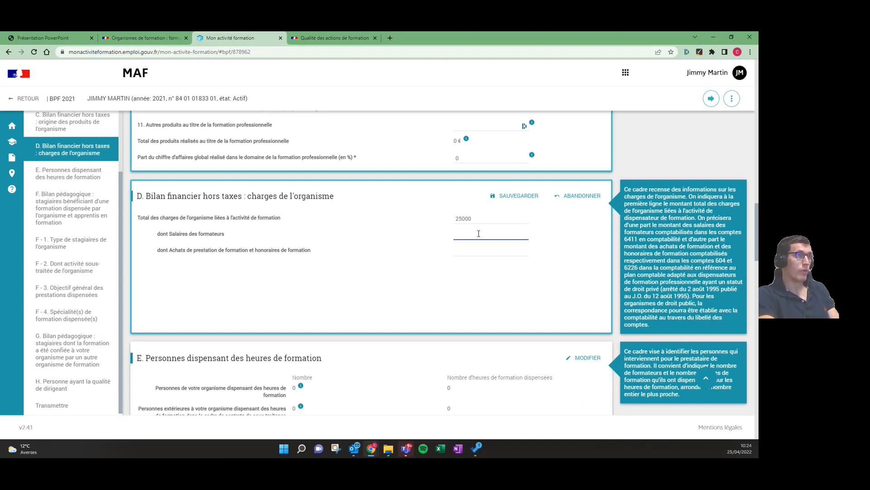
text(0000)
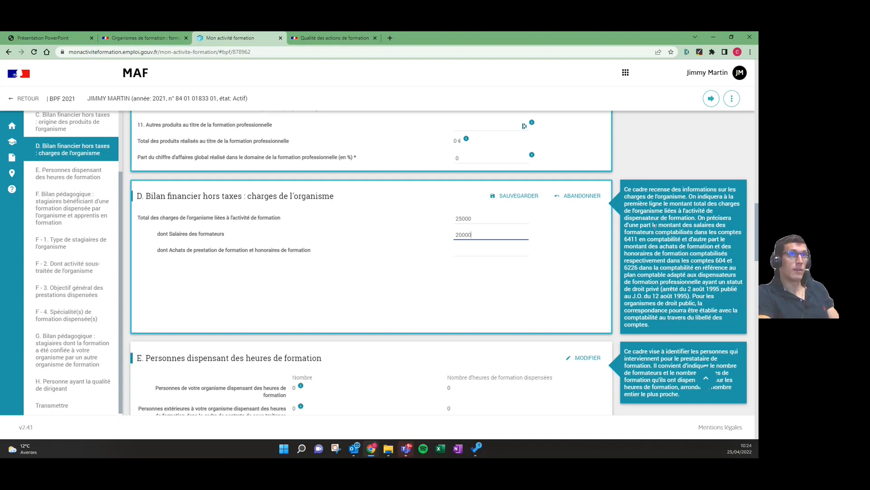
drag(656, 225, 680, 238)
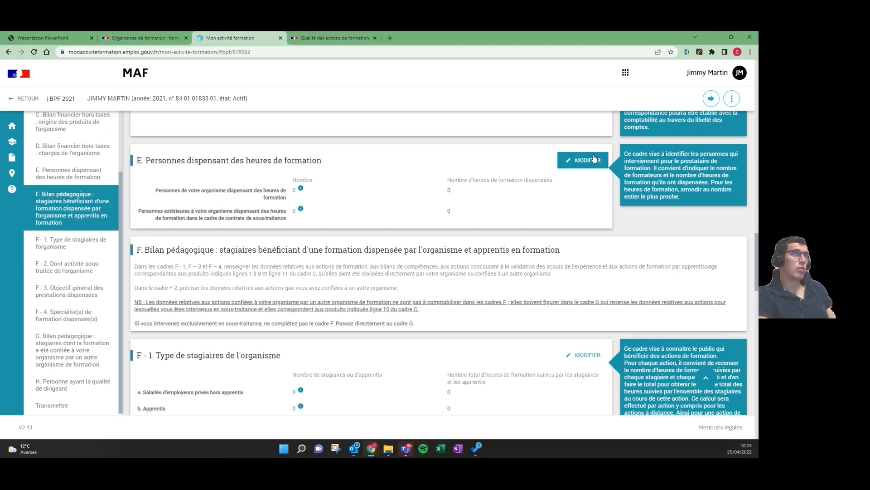
Step: Open section E, persons providing training hours, for editing and look over section F and the F-1 trainee types
click(585, 160)
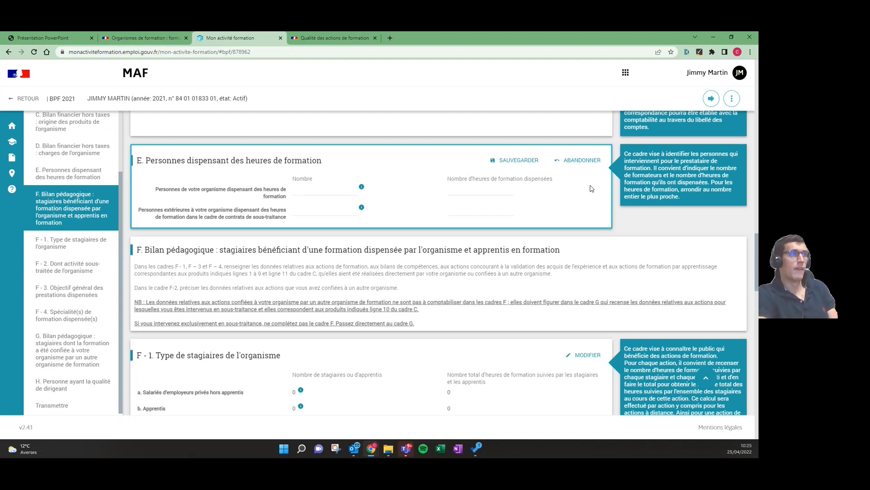
scroll(591, 195, down, 3)
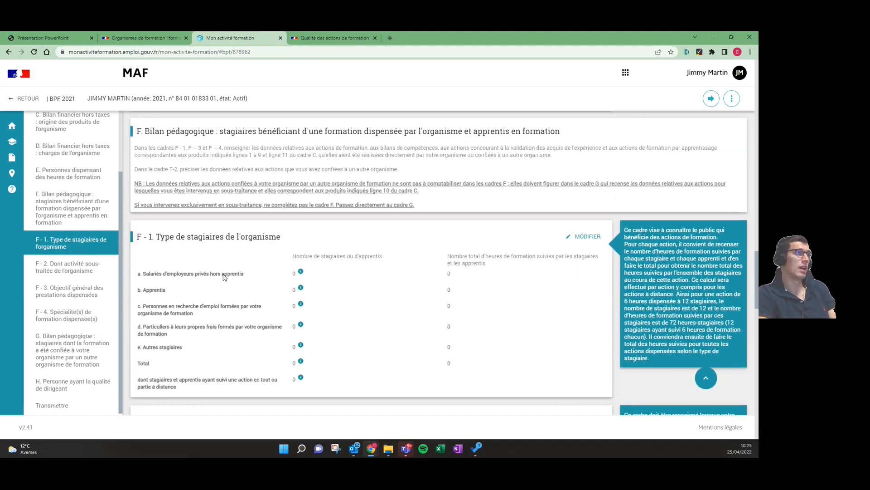
scroll(377, 252, down, 2)
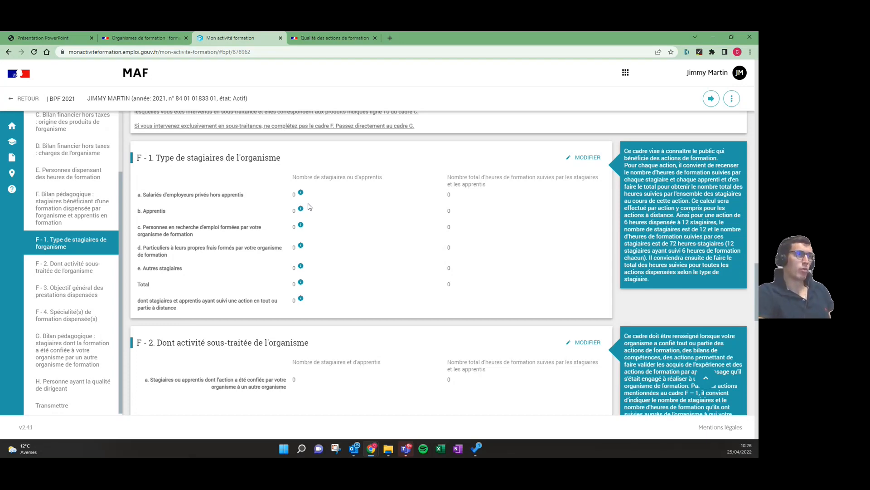
scroll(308, 207, up, 4)
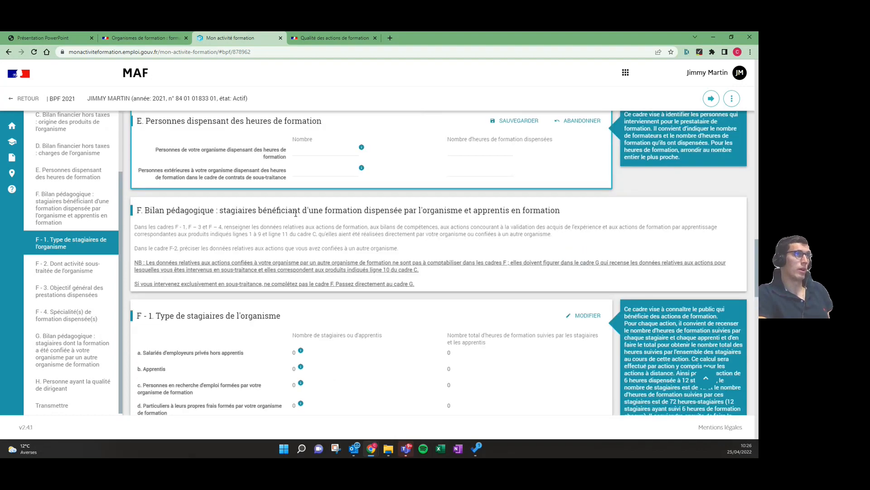
scroll(296, 213, up, 2)
Step: Read the help in section E on which people count as the organisation's own trainers
click(316, 226)
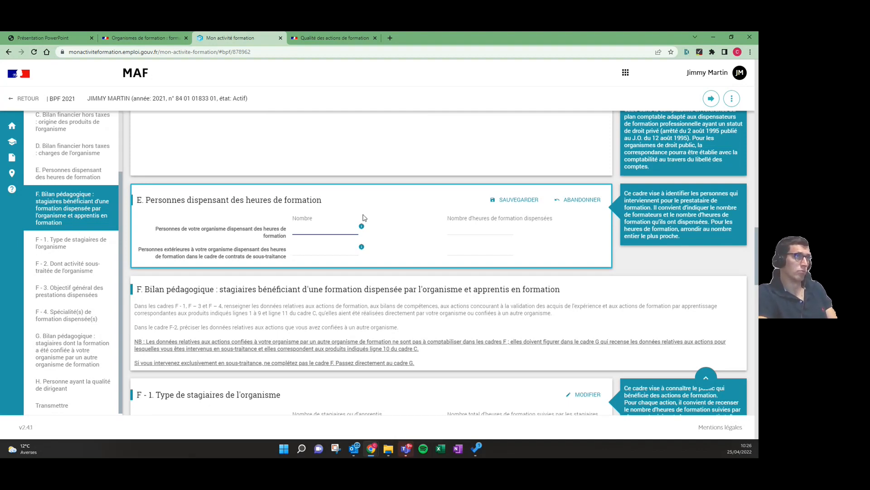
mouse_move(362, 226)
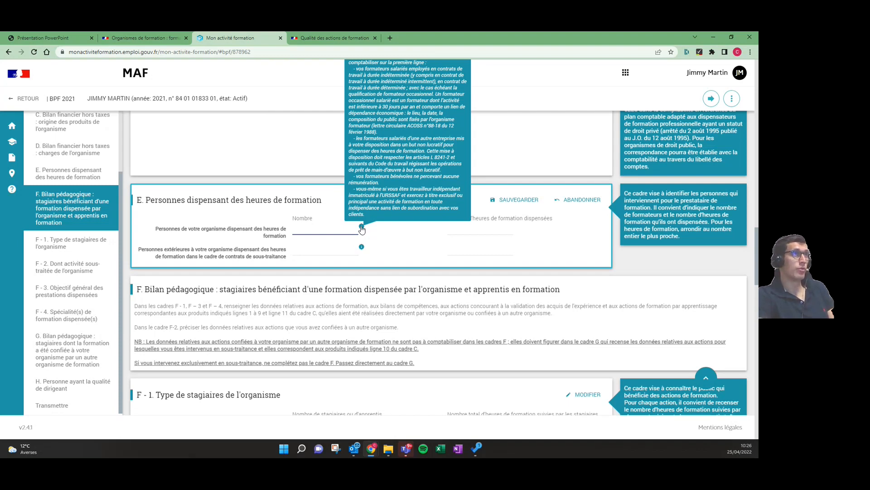
scroll(384, 286, up, 2)
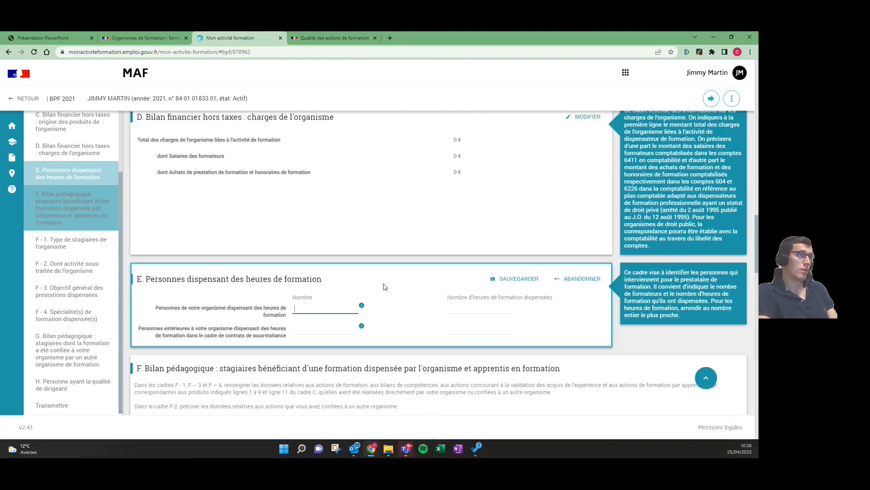
mouse_move(365, 308)
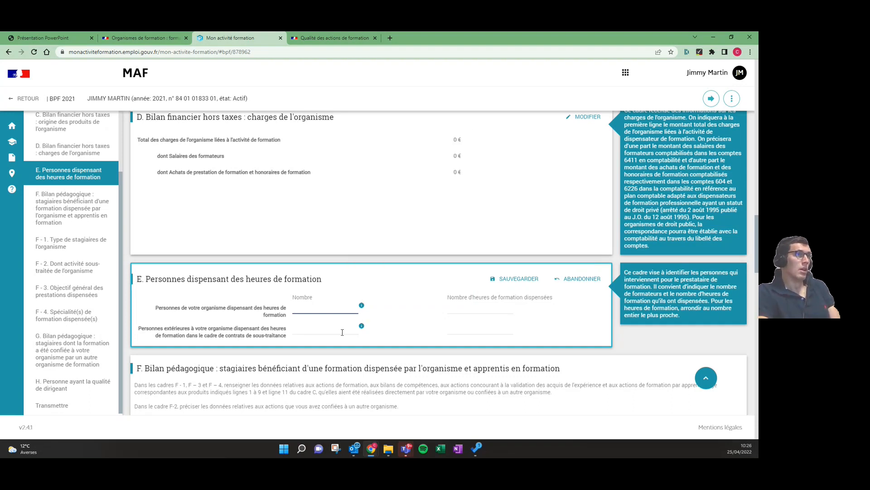
Step: Read the section E help on external trainers and review the trainer count and training hours fields for both categories
click(357, 331)
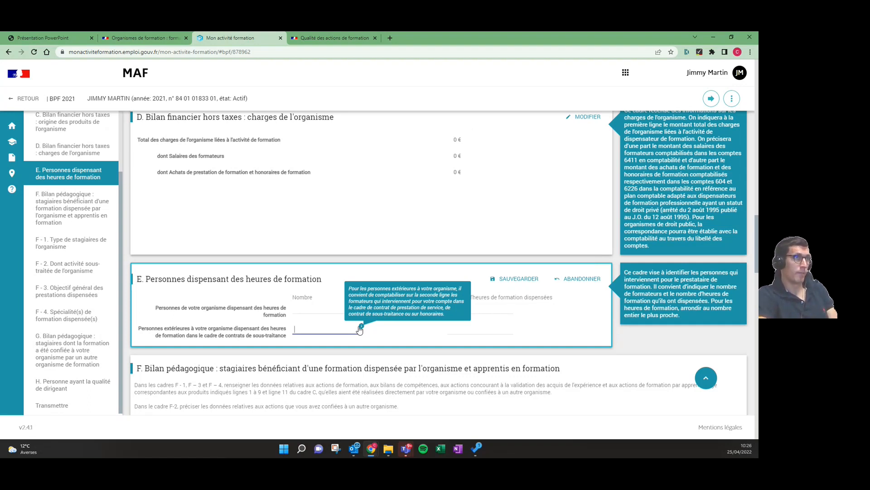
click(311, 308)
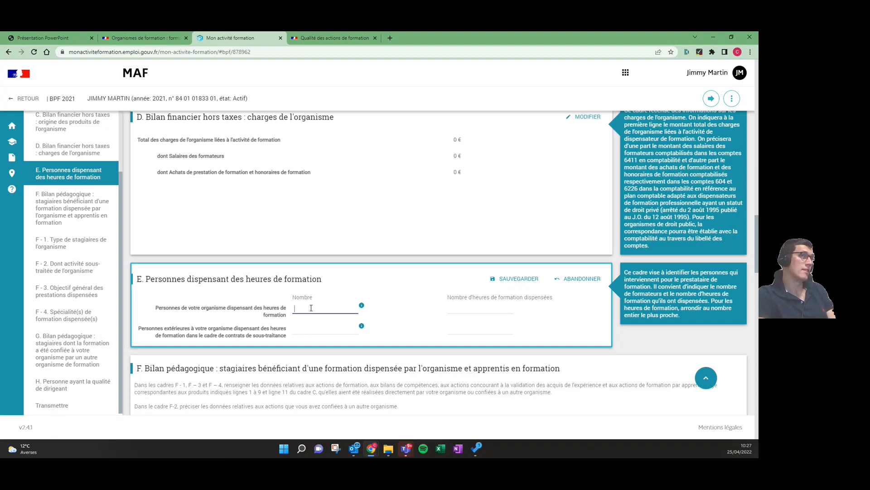
click(468, 309)
click(464, 329)
click(467, 309)
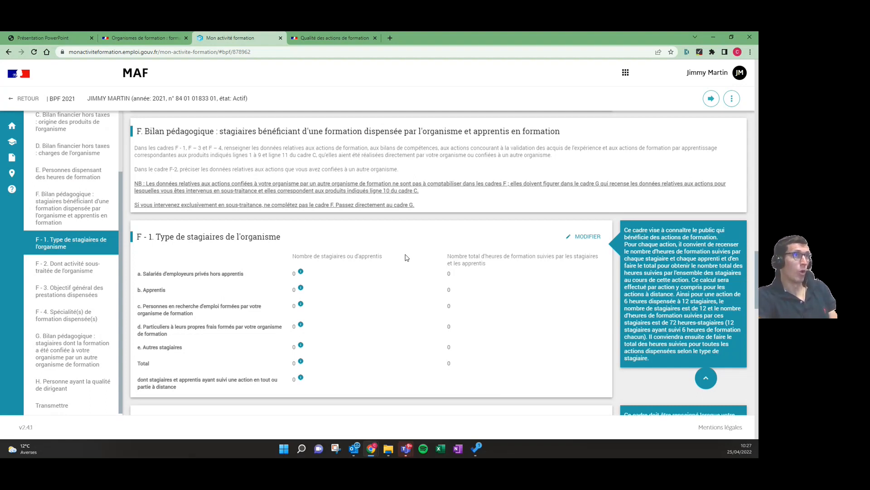
Step: Open section F-1, trainee types, for editing and review lines a to c with their help on employees, apprentices and job seekers
click(592, 237)
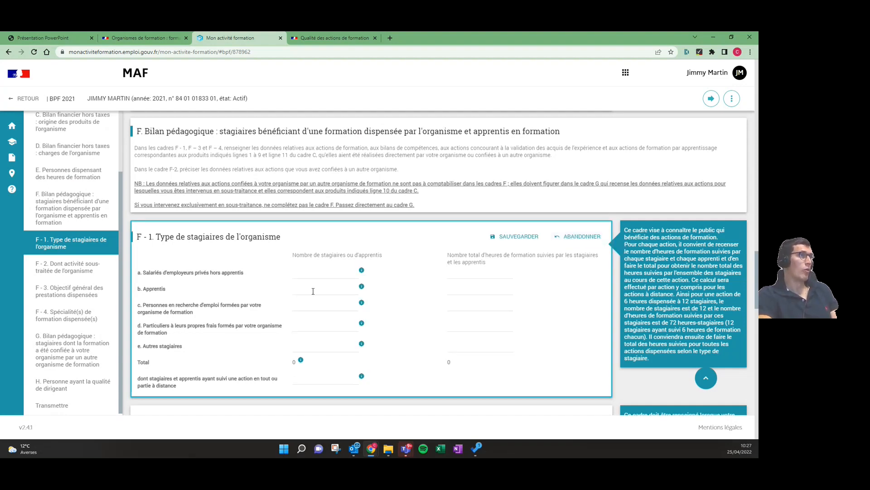
click(326, 275)
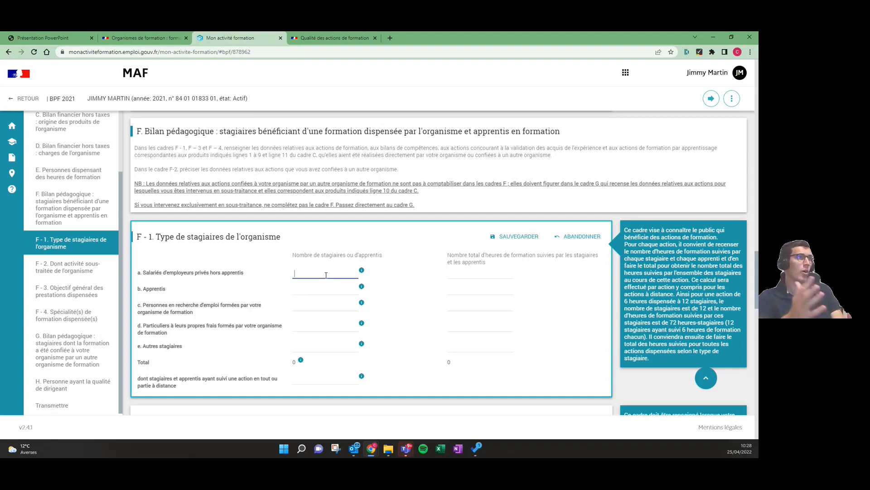
click(314, 289)
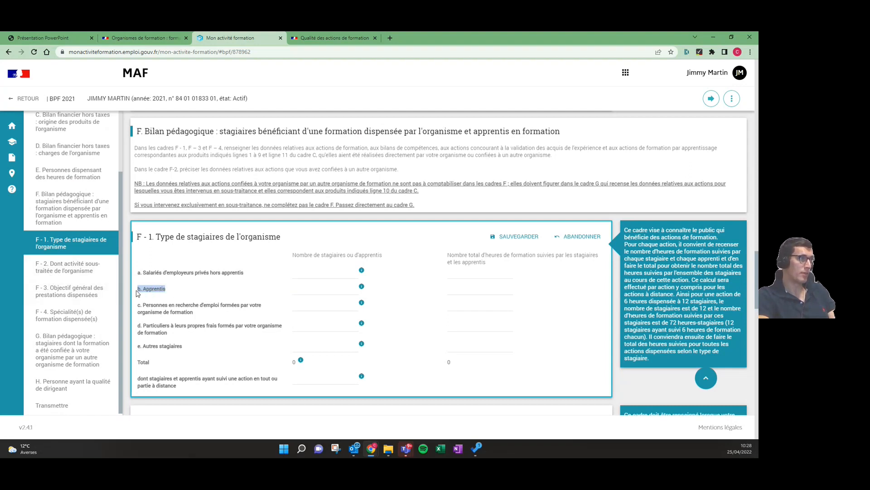
click(328, 274)
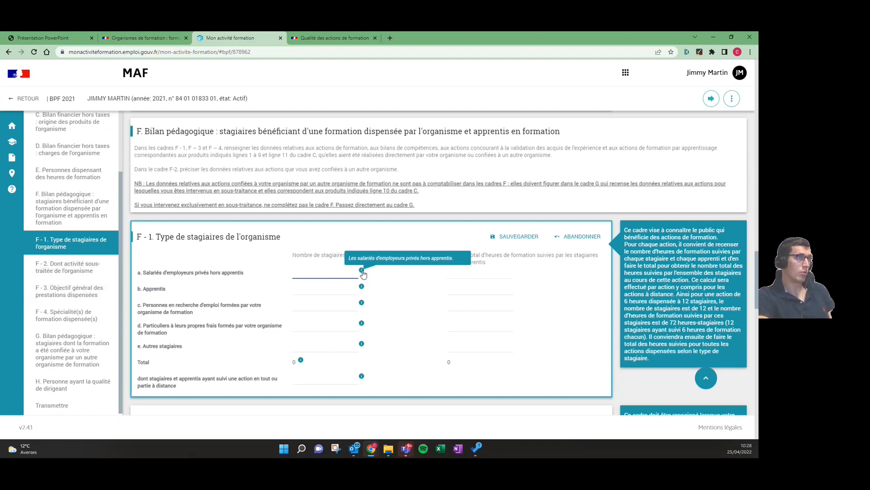
mouse_move(362, 287)
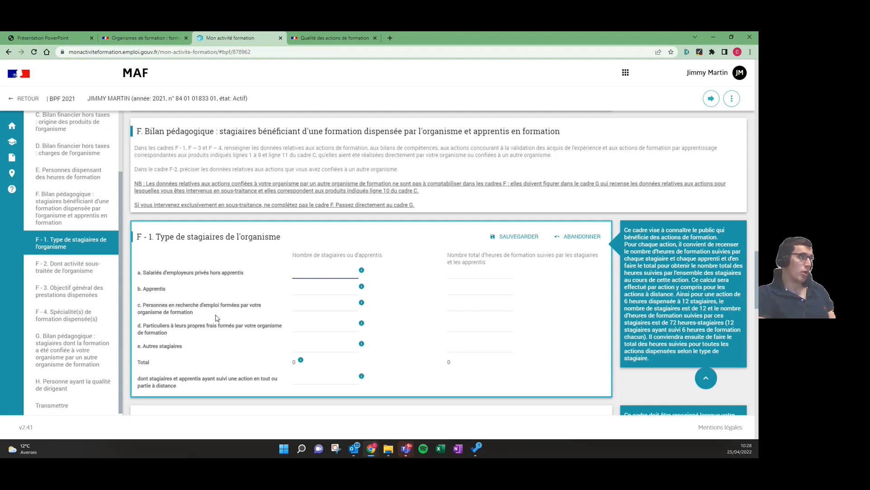
mouse_move(363, 304)
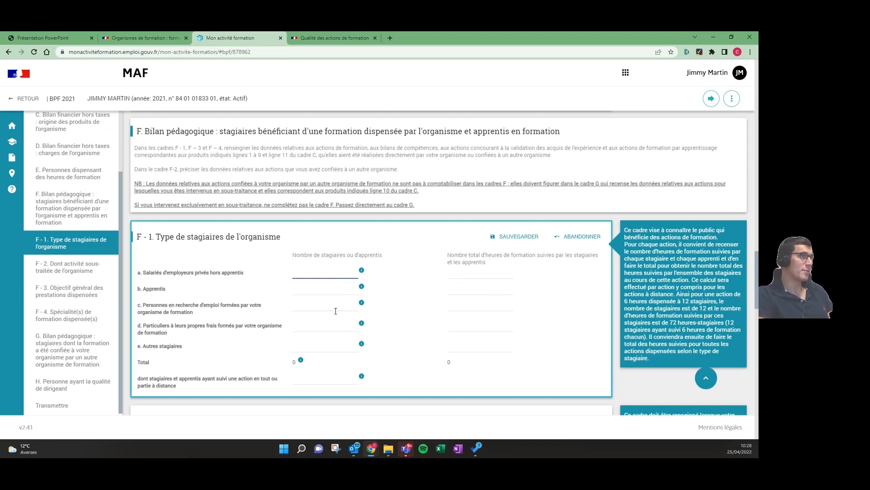
Step: Read the F-1 help on self-funded individuals and other trainees, and review the distance-learning trainees line
click(215, 332)
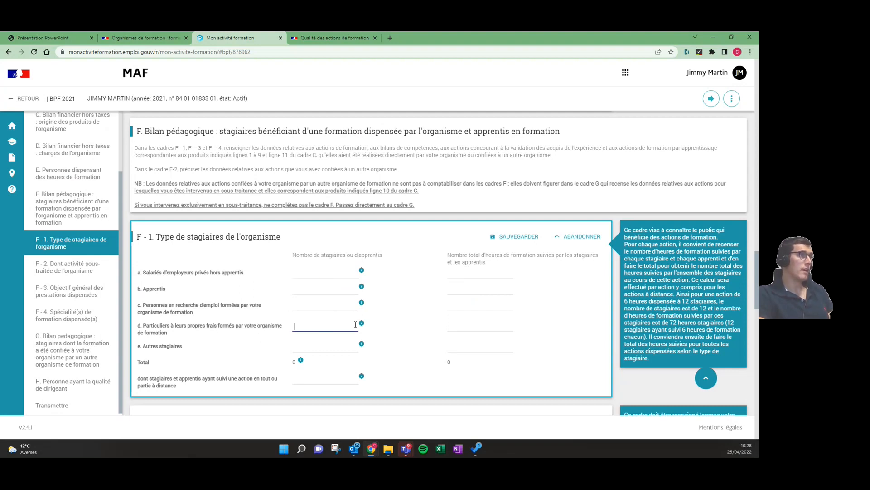
mouse_move(362, 324)
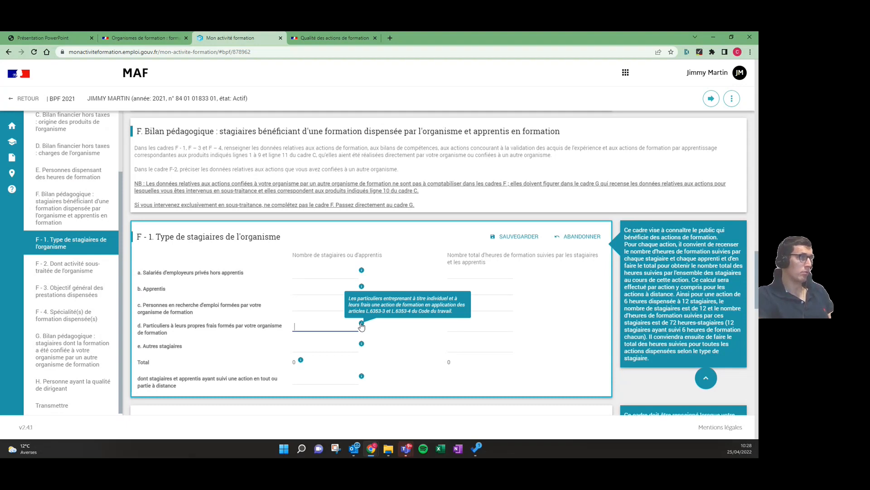
mouse_move(361, 344)
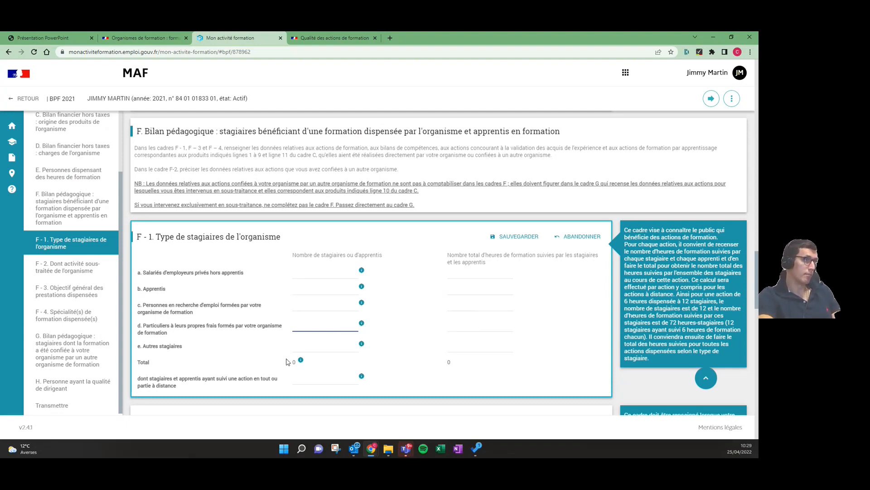
click(330, 381)
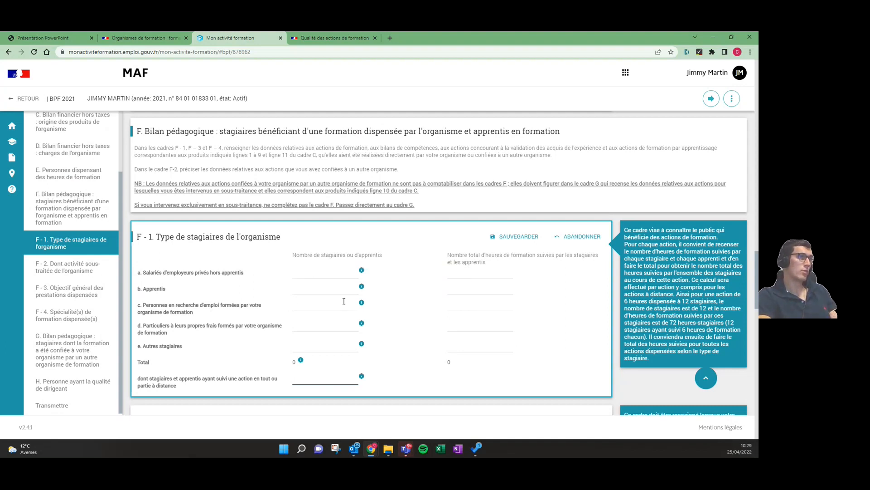
Step: Enter 12 trainees and 6 total training hours for private-employer employees in section F-1
click(479, 272)
click(477, 300)
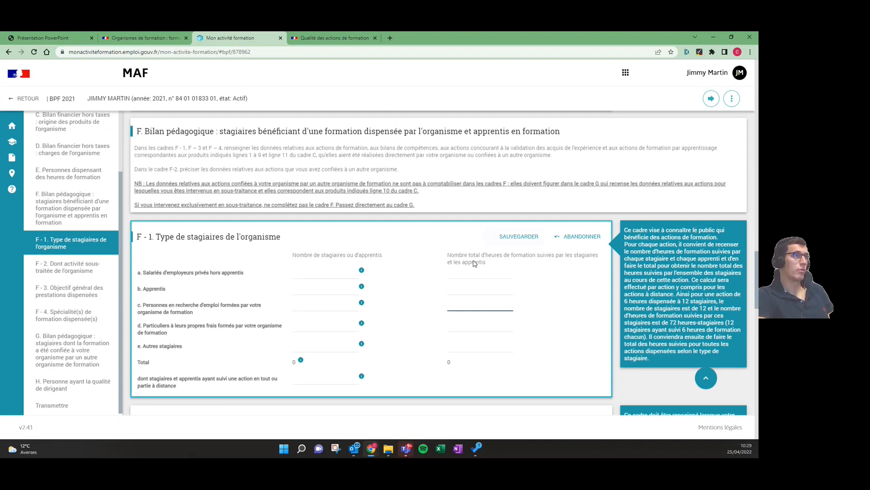
click(336, 271)
text(12)
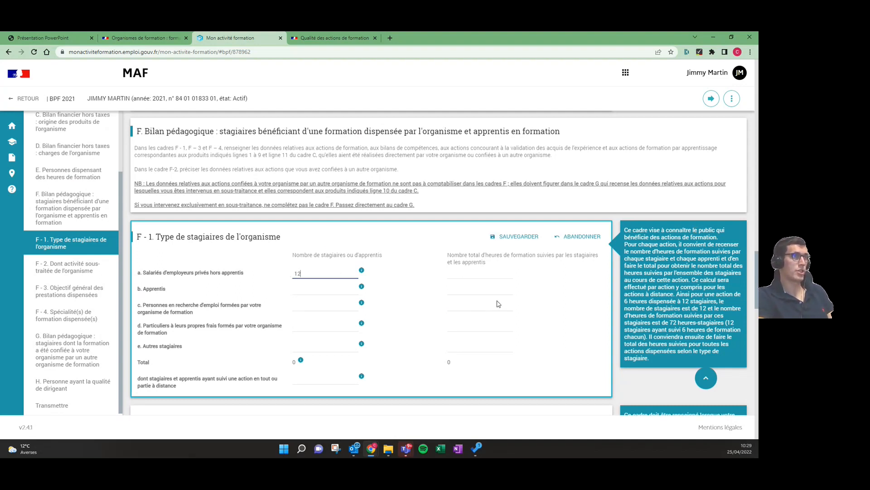
click(489, 273)
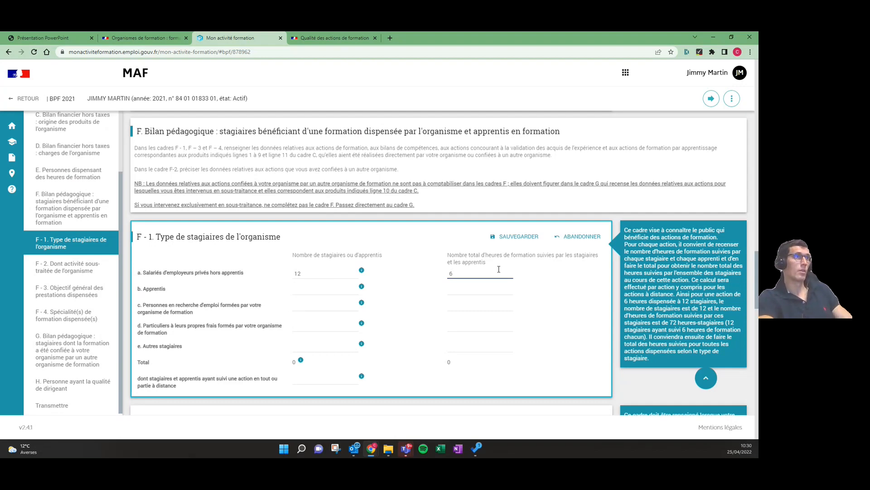
Step: Enter 250 training hours for the organisation's own trainers and 250 for external trainers in section E
scroll(411, 244, down, 2)
scroll(415, 244, up, 1)
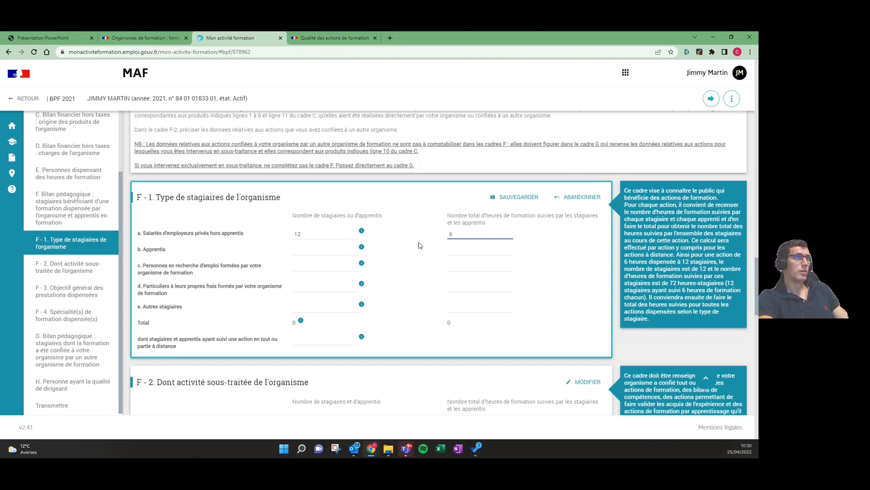
scroll(449, 251, up, 2)
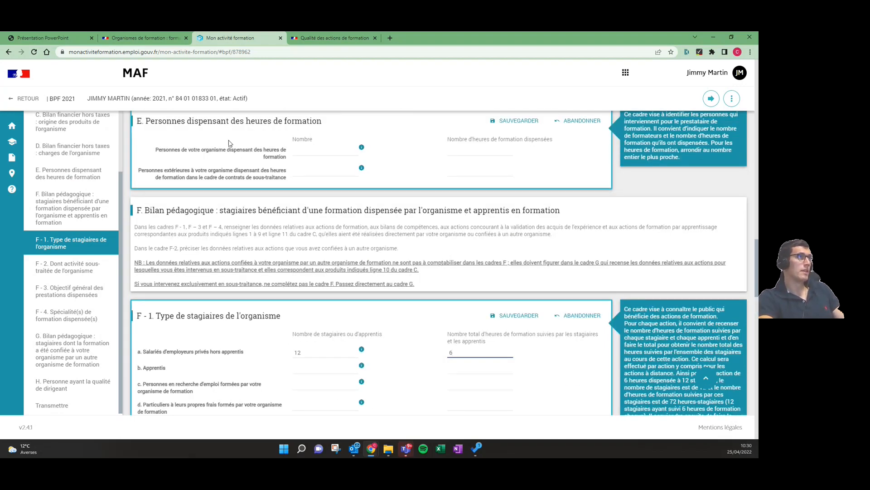
scroll(204, 150, up, 1)
click(481, 189)
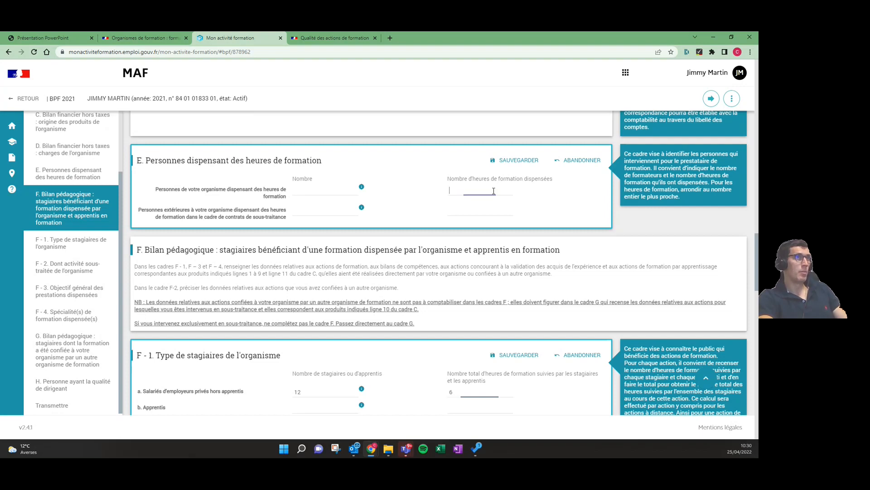
scroll(468, 195, down, 1)
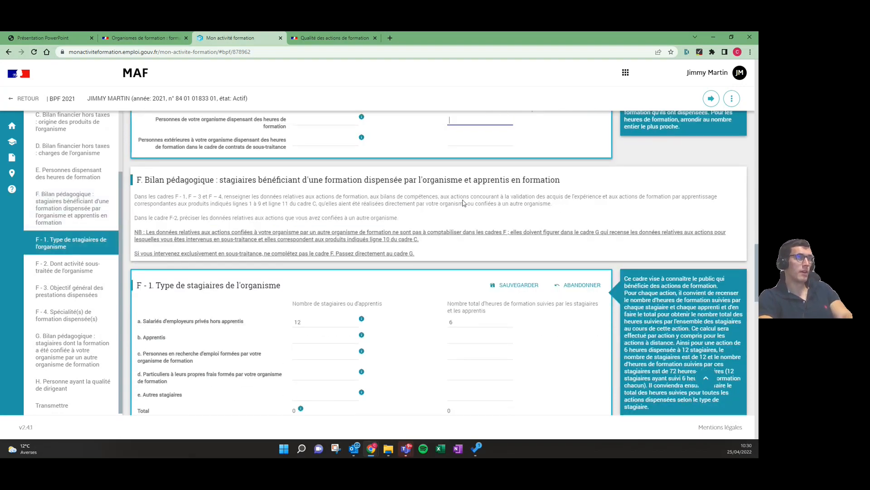
text(250)
click(467, 169)
text(250)
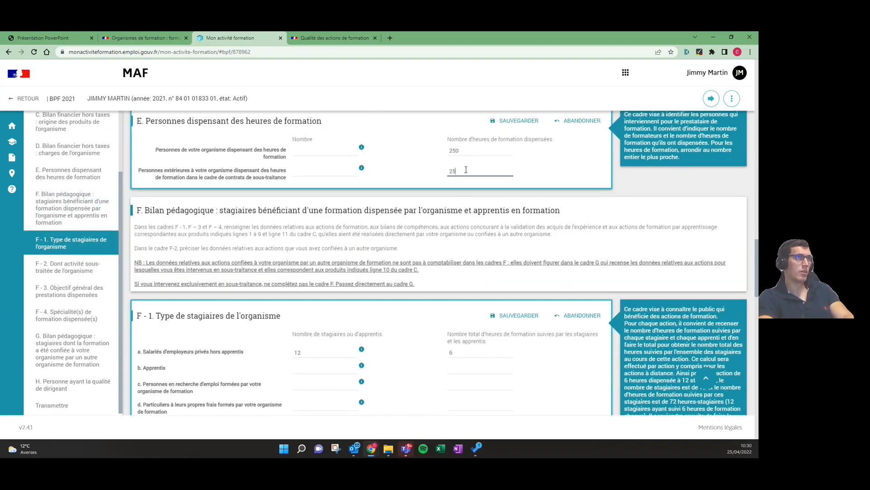
Step: Review the F-1 trainee hours for private-employer employees, and look over sections F-2 and F-3
scroll(457, 193, down, 3)
double_click(462, 234)
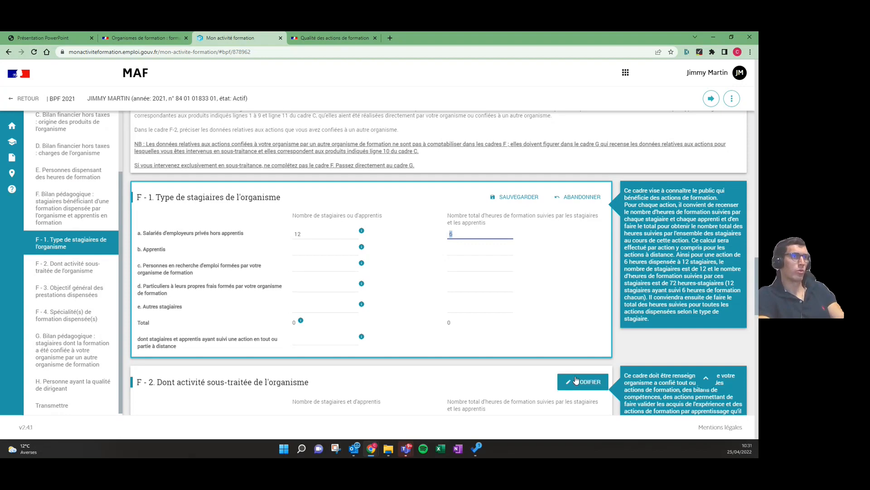
scroll(521, 346, down, 3)
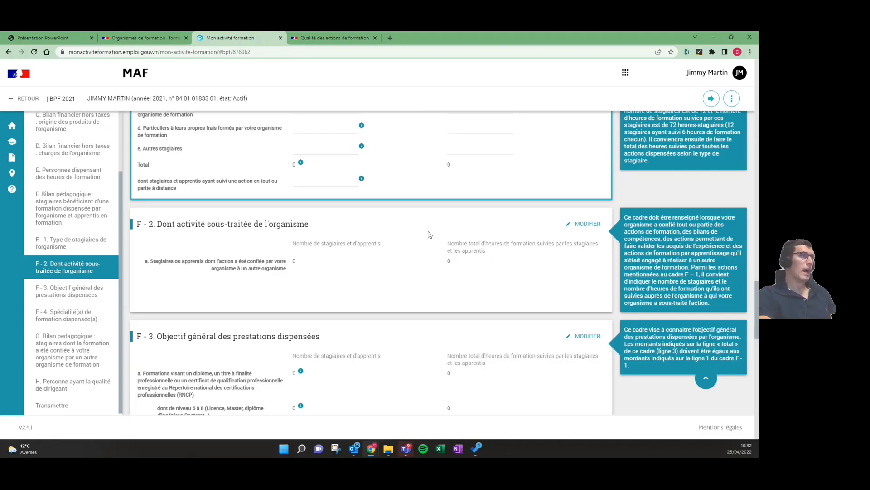
scroll(426, 234, down, 3)
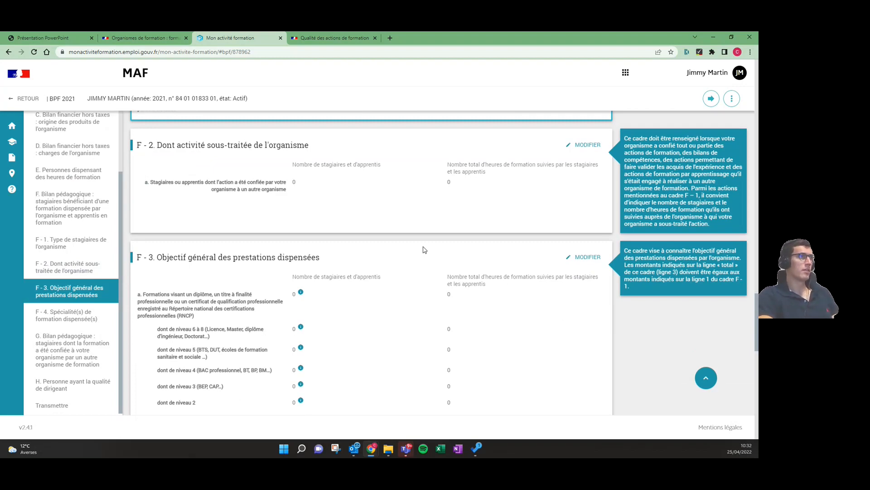
scroll(426, 245, down, 3)
scroll(434, 234, down, 1)
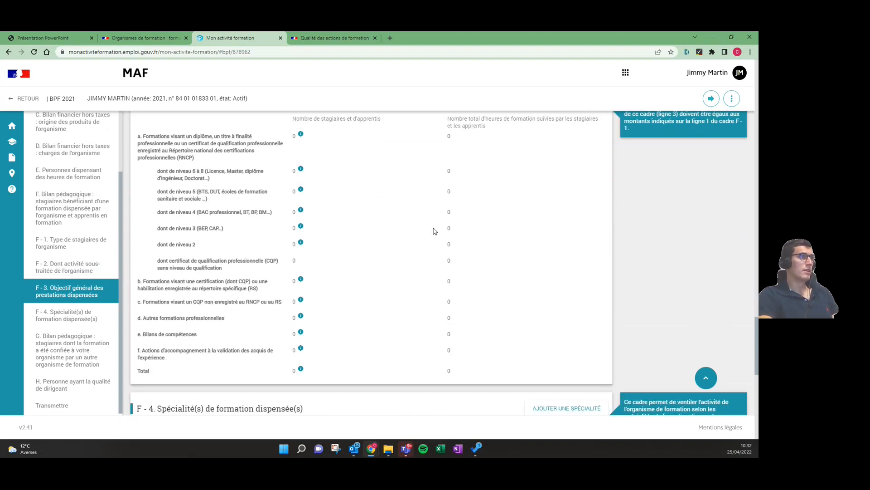
scroll(434, 232, up, 1)
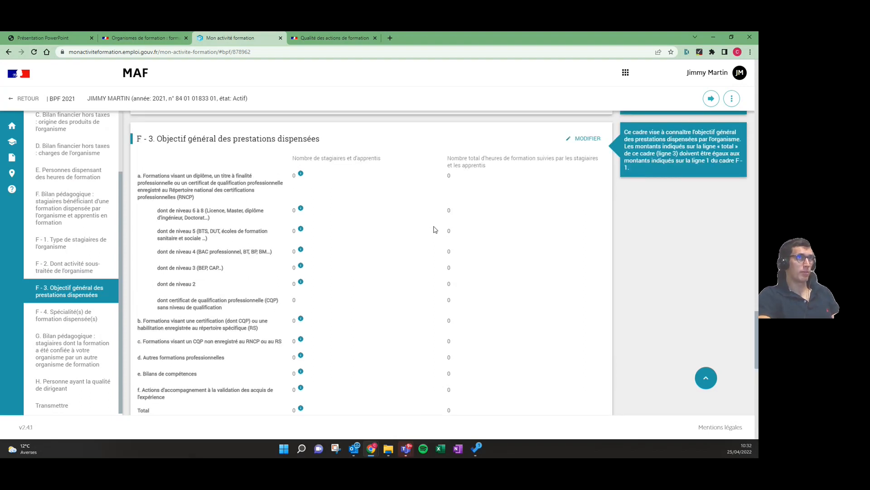
Step: Open section F-3, general objective of the training, for editing and review the RNCP levels and the line b specific-register certifications
click(587, 138)
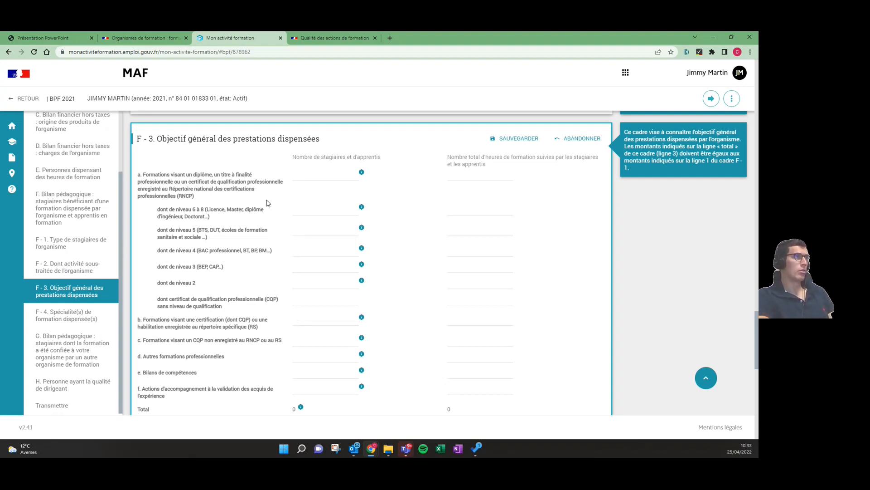
click(311, 209)
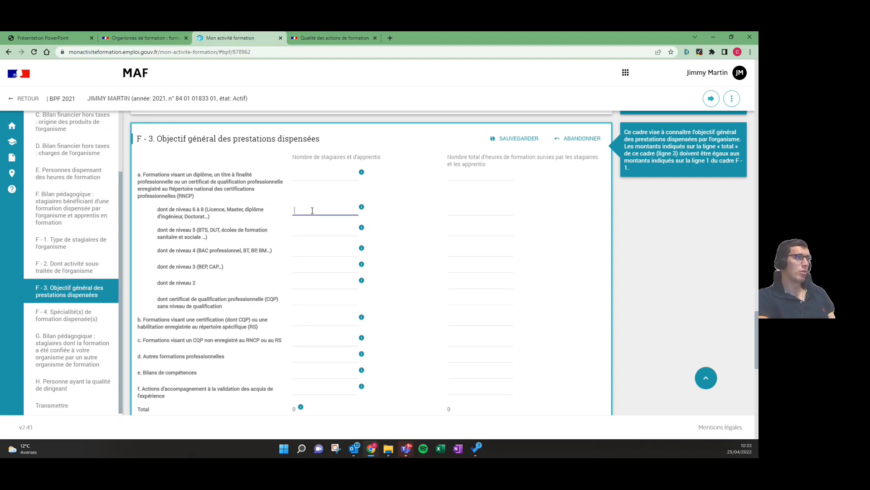
click(298, 320)
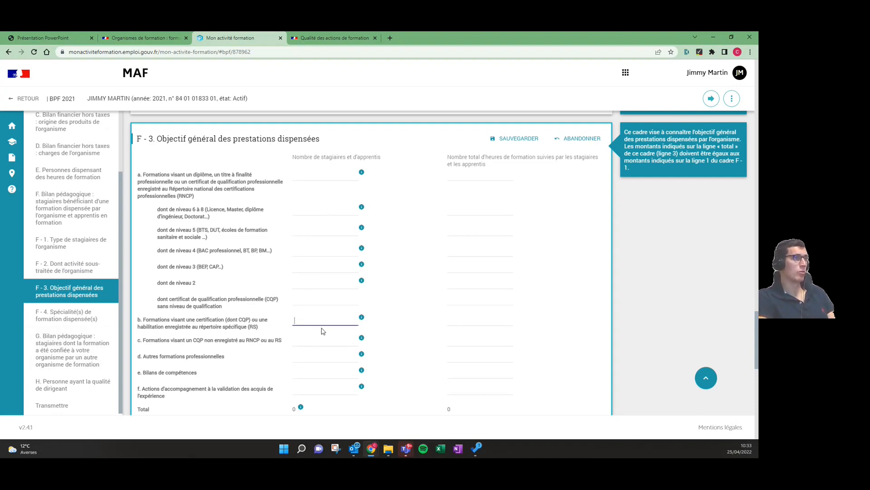
mouse_move(361, 319)
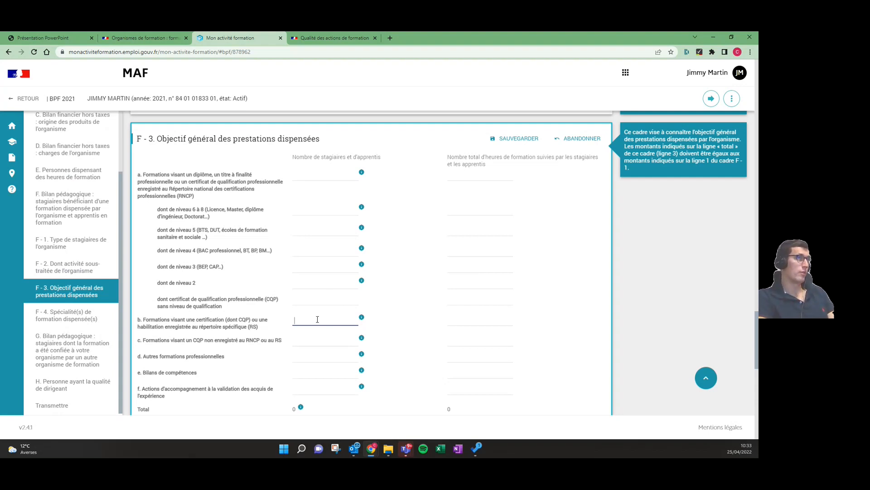
click(473, 322)
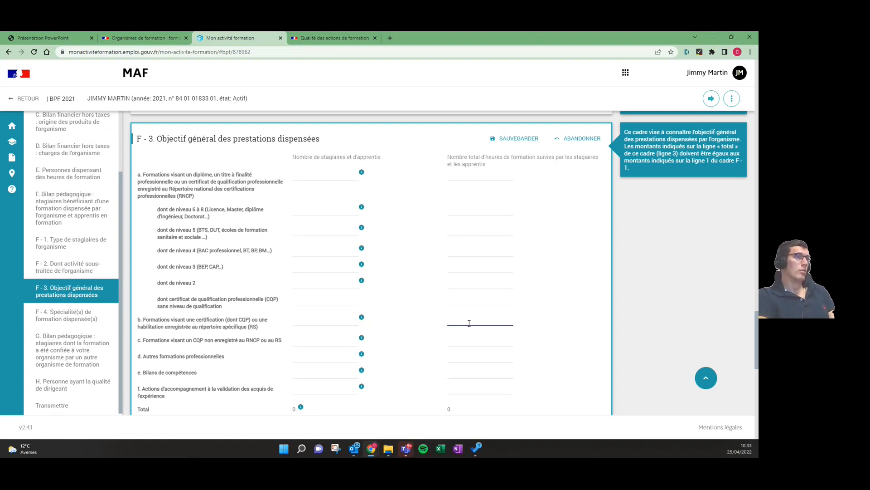
Step: Review F-3 lines c to f, from non-registered CQP to VAE support, with the help on other professional training
scroll(469, 321, down, 1)
click(334, 303)
mouse_move(363, 303)
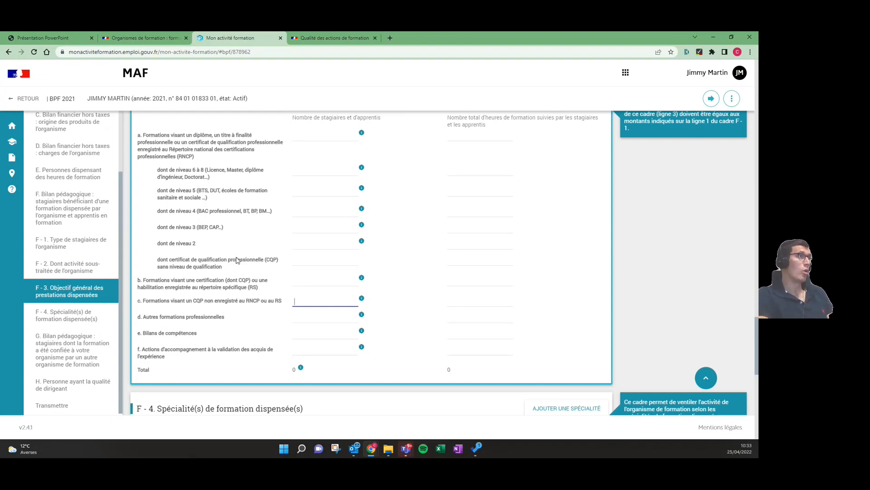
drag(138, 318, 236, 319)
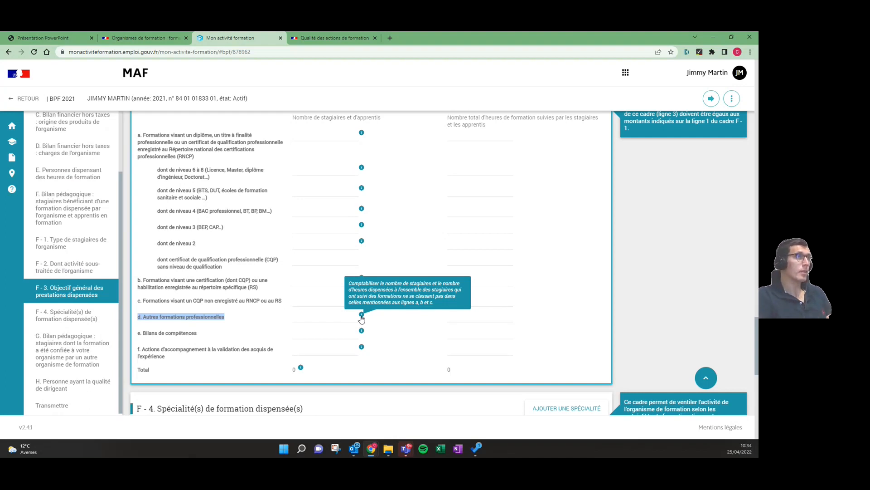
click(198, 336)
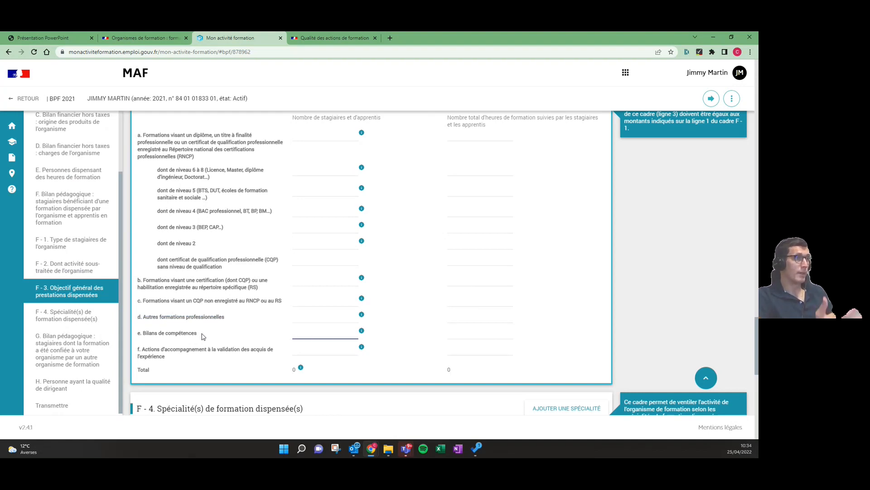
click(168, 361)
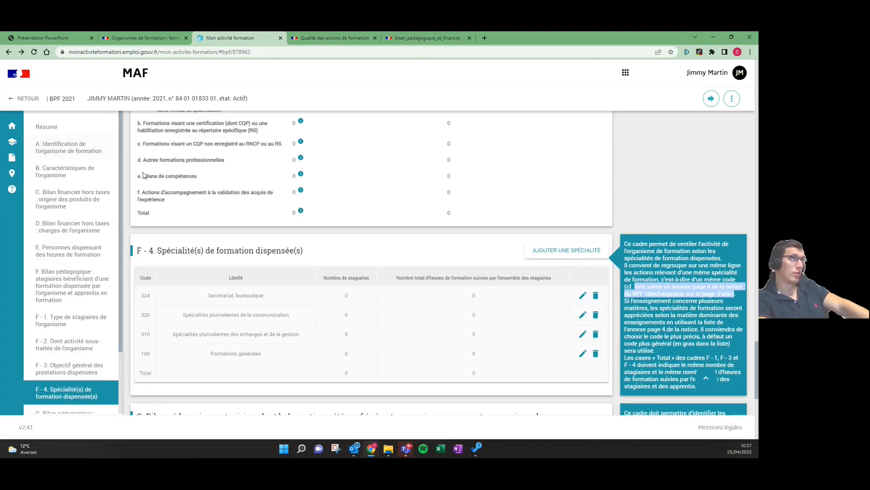
Step: Switch to the bilan_pedagogique_et_financier_notice.pdf notice and find the Spécialités de formation annex on page 4
click(22, 52)
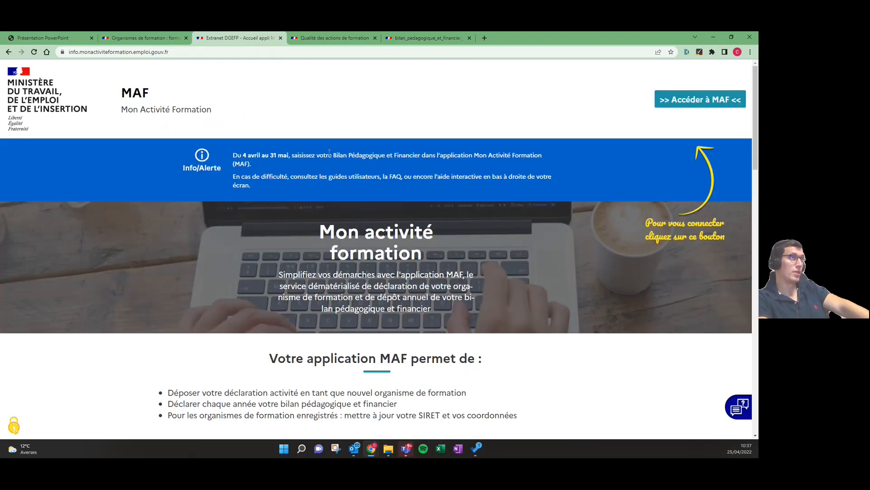
click(8, 52)
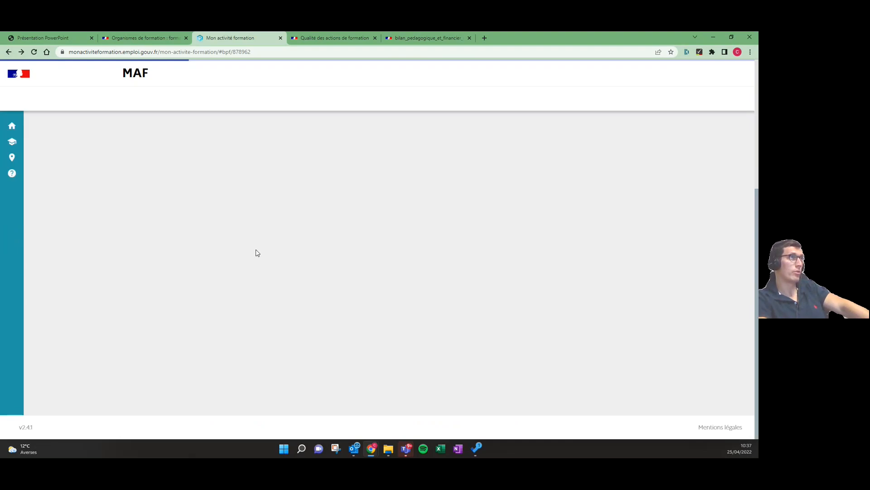
click(412, 33)
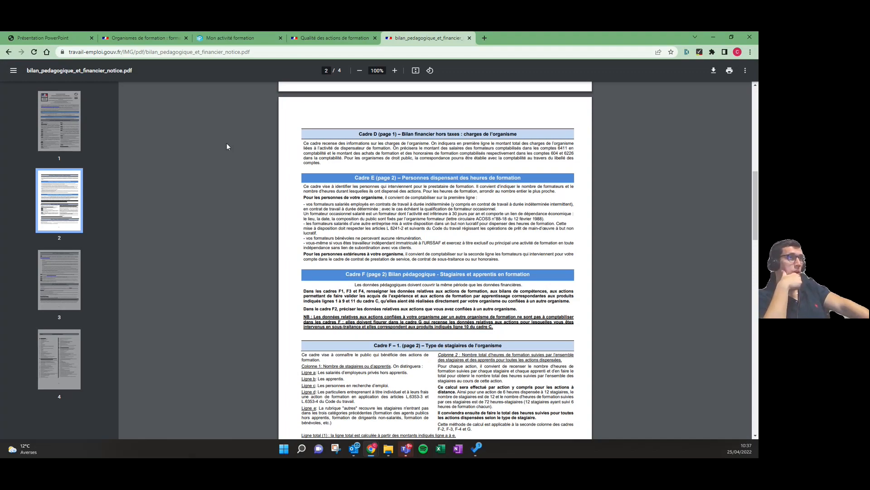
scroll(227, 146, up, 10)
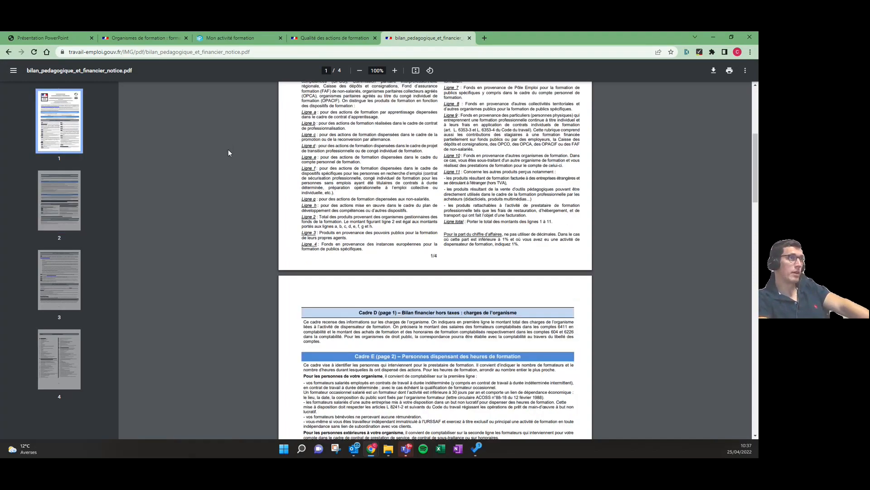
scroll(252, 203, down, 20)
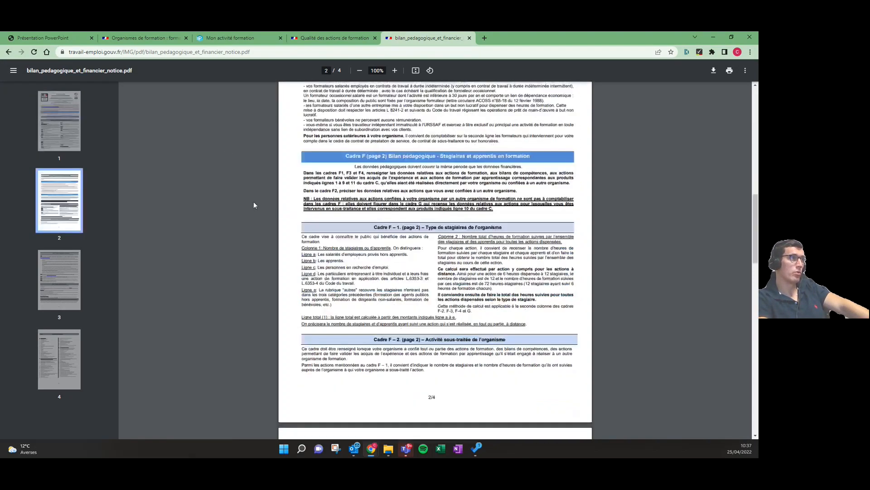
scroll(258, 196, down, 7)
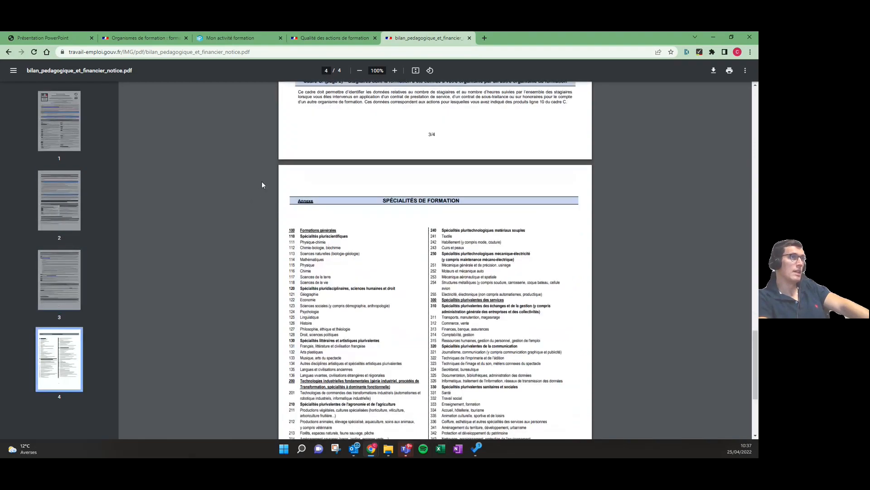
scroll(499, 200, down, 4)
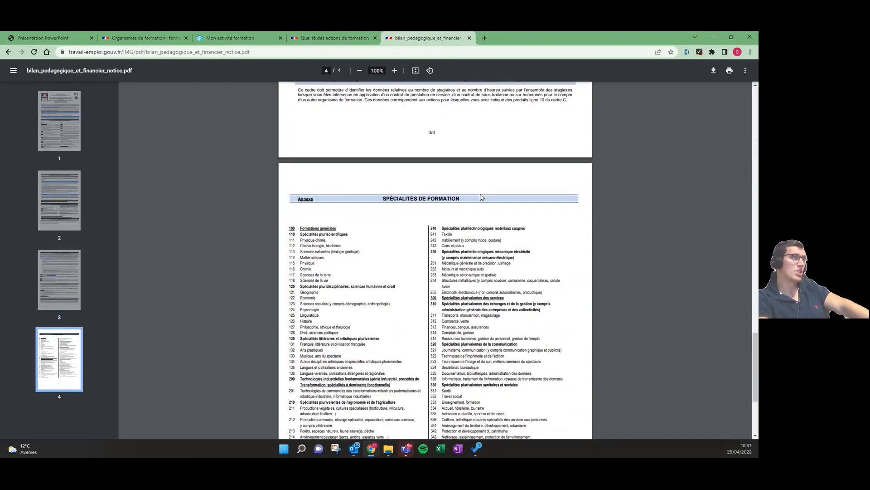
scroll(412, 168, up, 3)
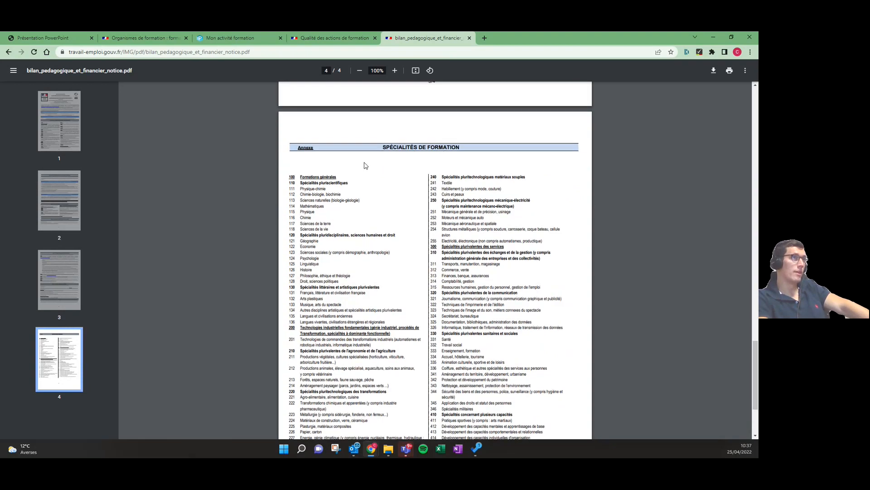
Step: Enlarge the Spécialités de formation annex and review its full list of speciality codes
scroll(427, 201, up, 5)
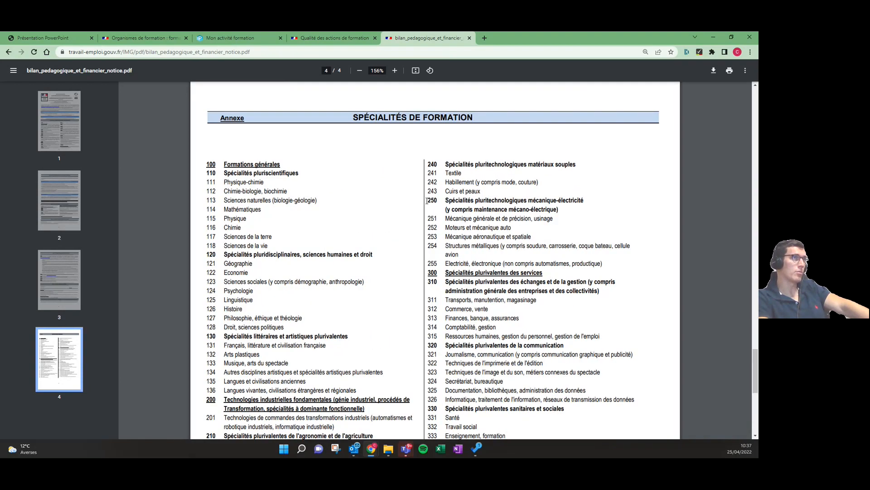
scroll(411, 189, down, 1)
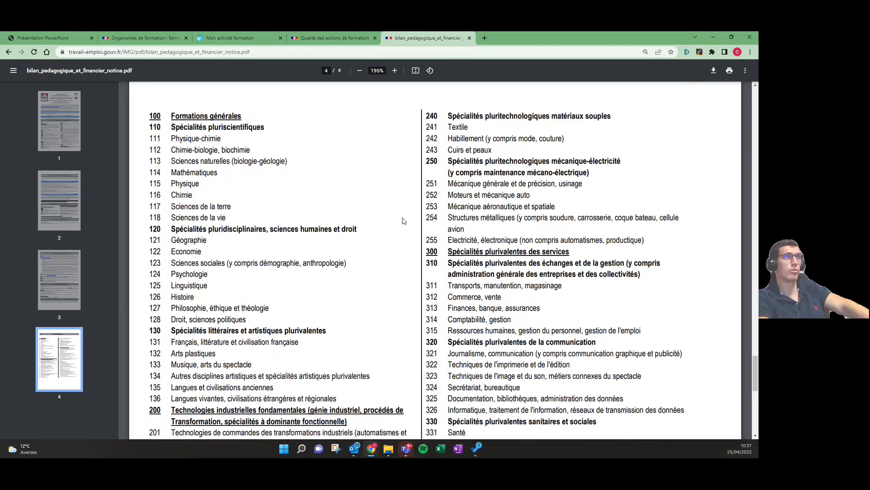
scroll(405, 236, down, 5)
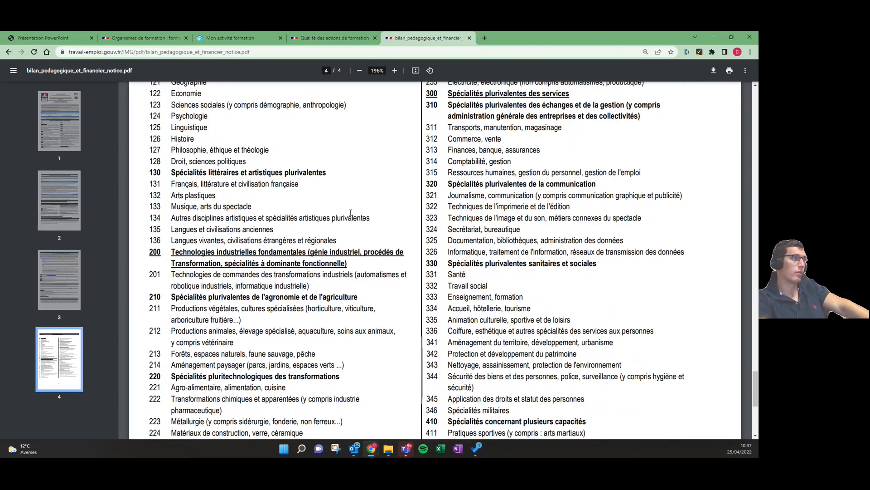
scroll(345, 224, down, 5)
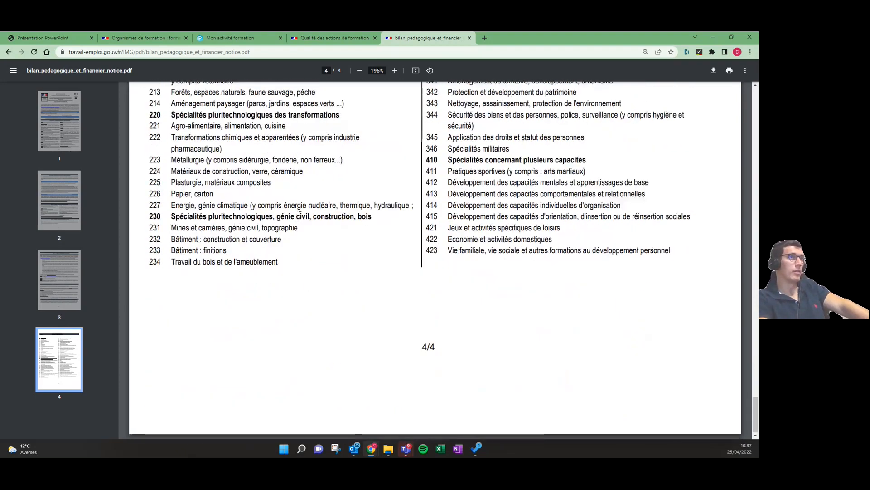
scroll(300, 207, up, 5)
scroll(300, 207, up, 3)
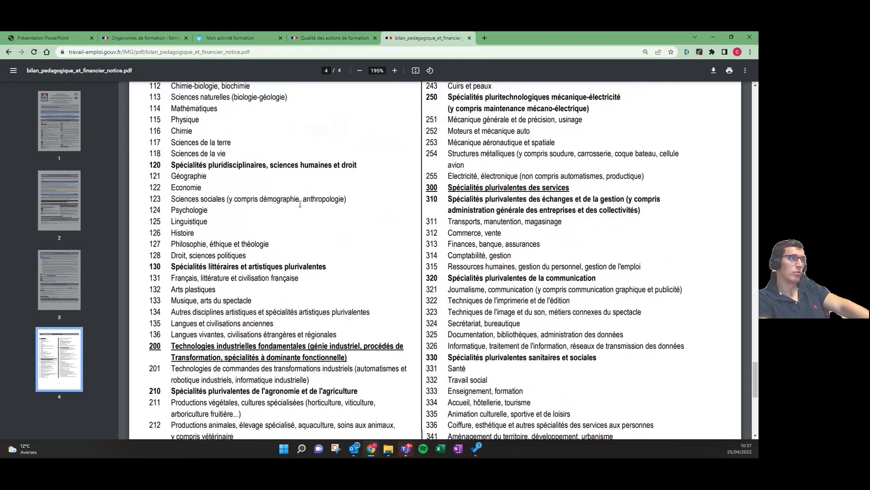
scroll(300, 205, up, 1)
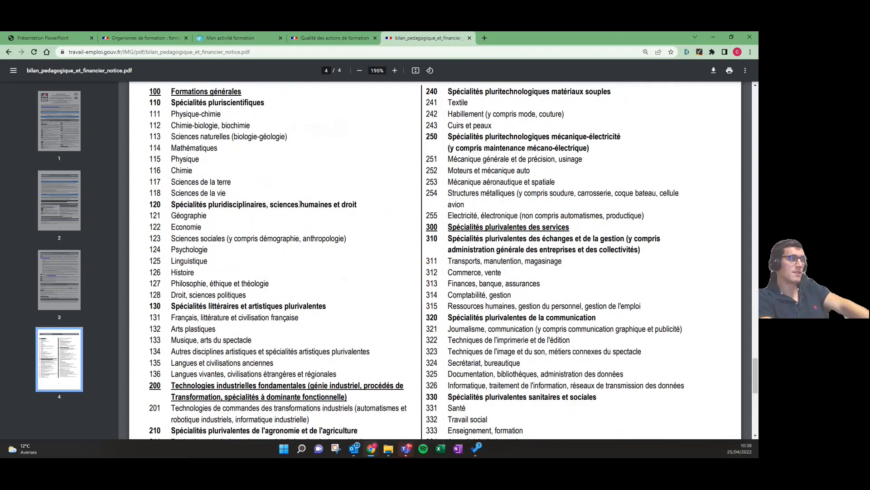
Step: Search the notice for "langue" and examine the Langues vivantes entry and its code in the annex
scroll(341, 308, up, 3)
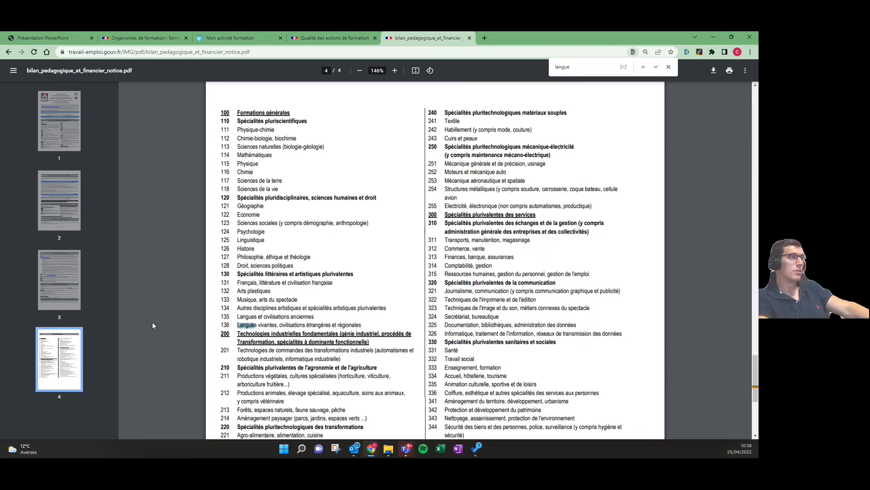
scroll(196, 293, up, 3)
scroll(201, 298, up, 2)
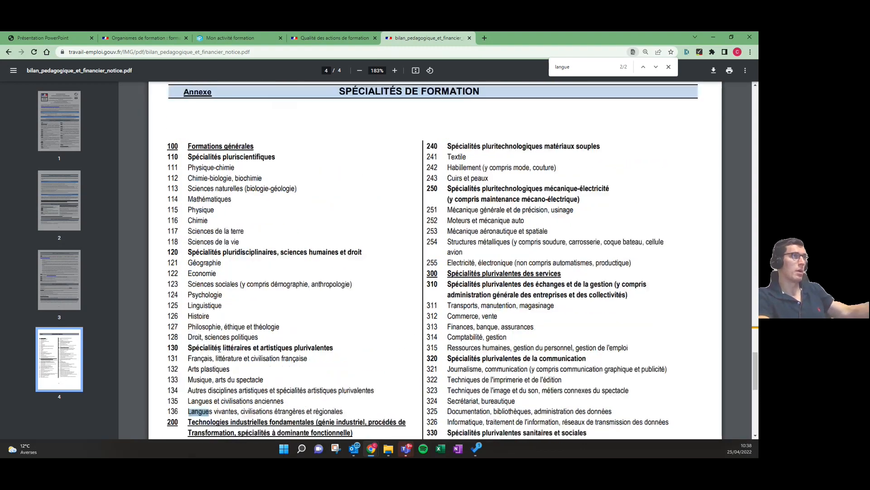
scroll(220, 350, down, 1)
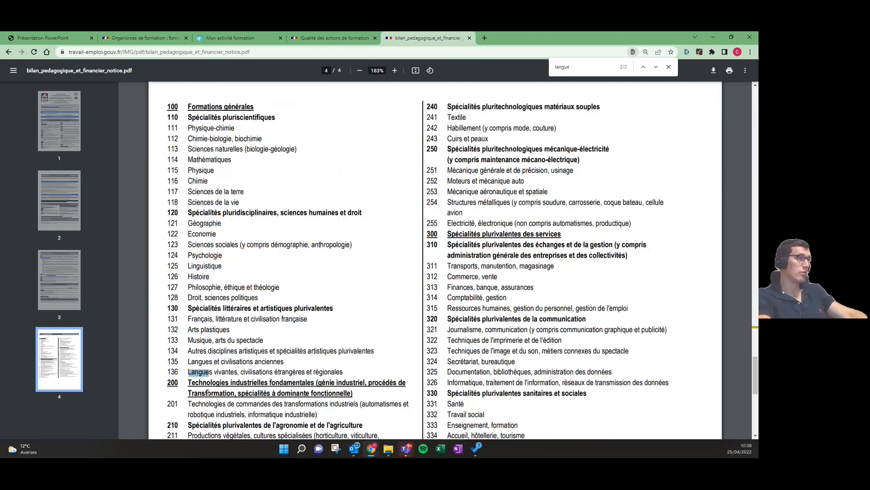
click(243, 348)
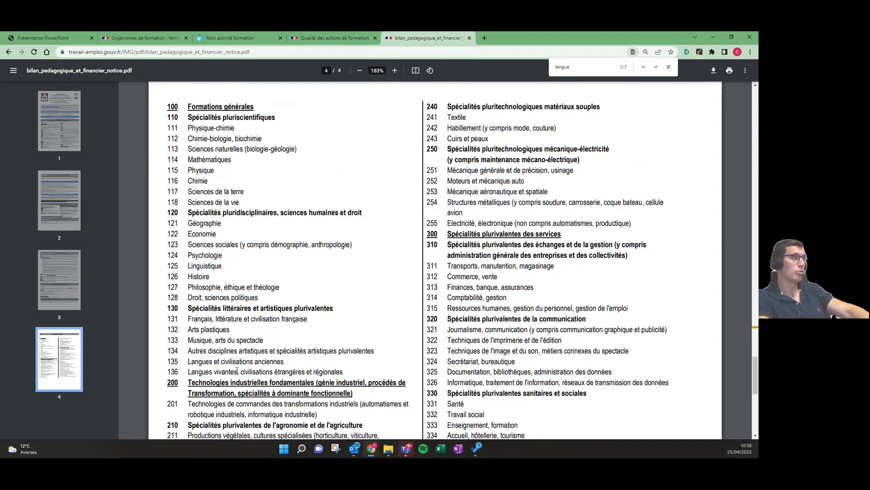
drag(239, 372, 185, 368)
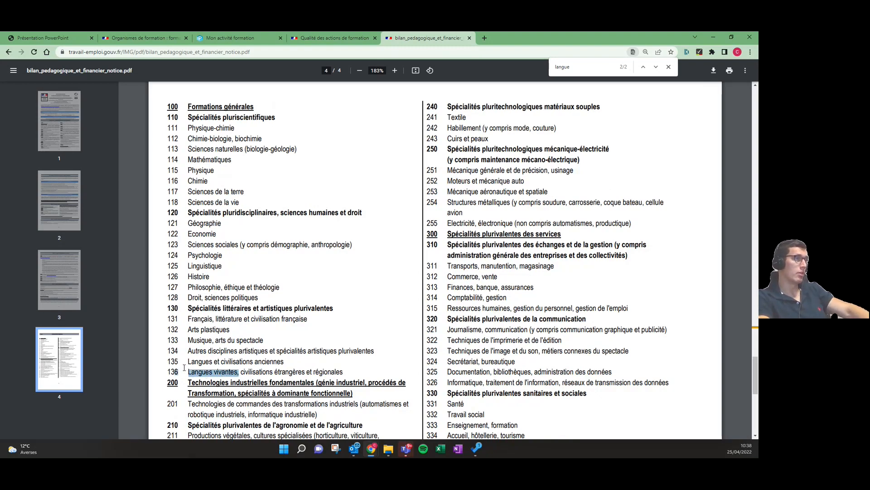
click(174, 371)
double_click(174, 371)
click(229, 361)
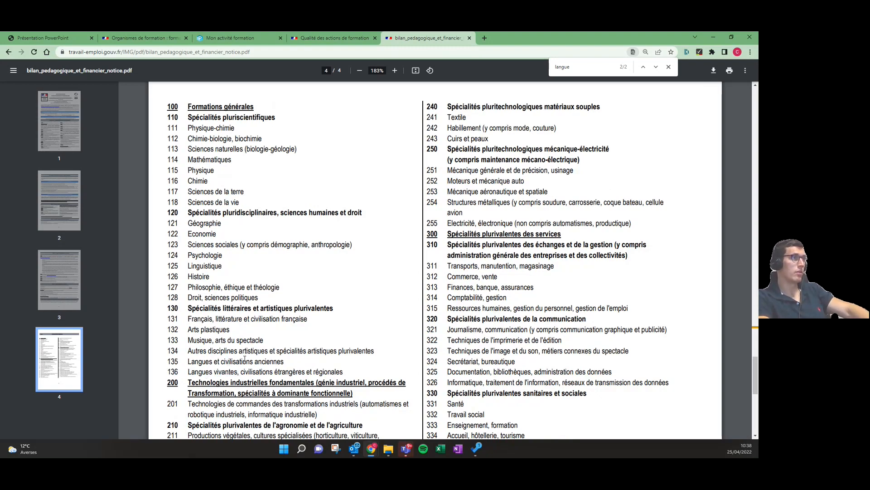
Step: Search the notice for "informatique" and examine the matching speciality in the annex
double_click(562, 66)
text(informatique)
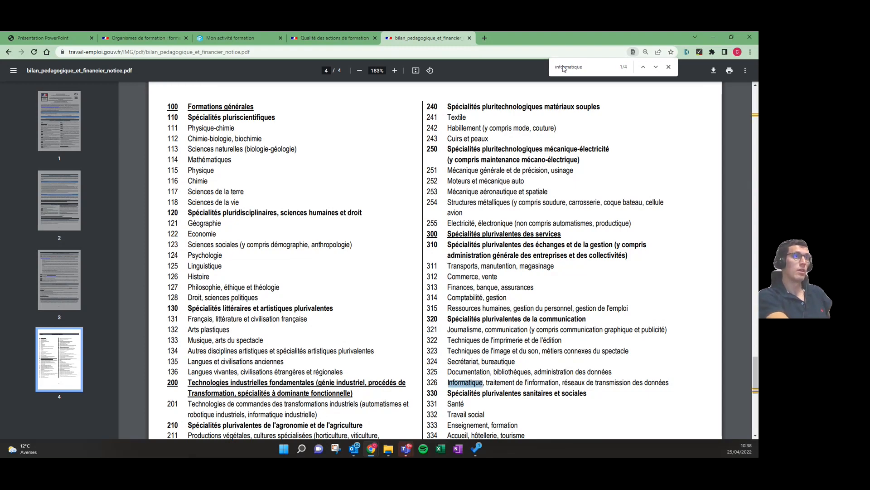
scroll(427, 377, down, 2)
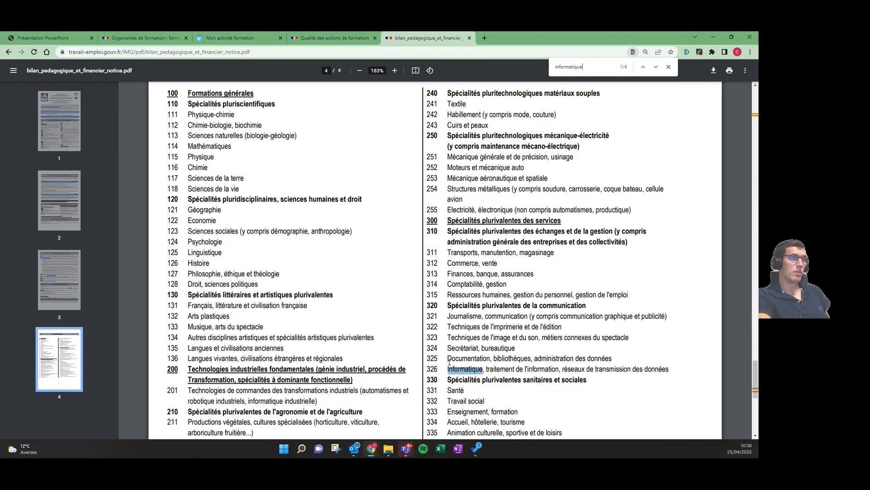
click(498, 289)
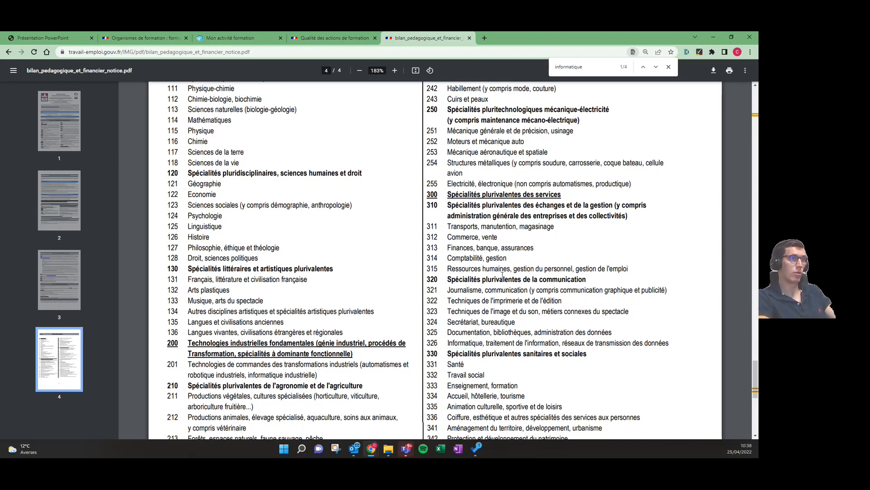
Step: Search the speciality annex for "bureautique" and "management"
double_click(570, 66)
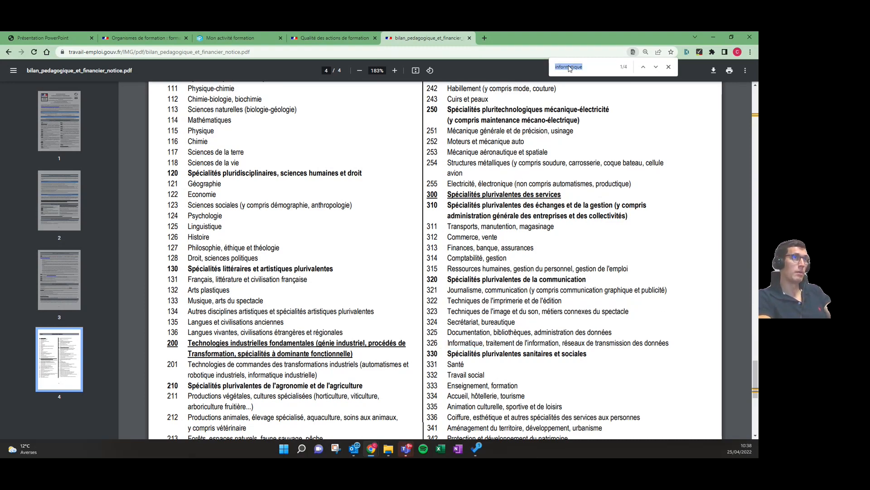
text(bure)
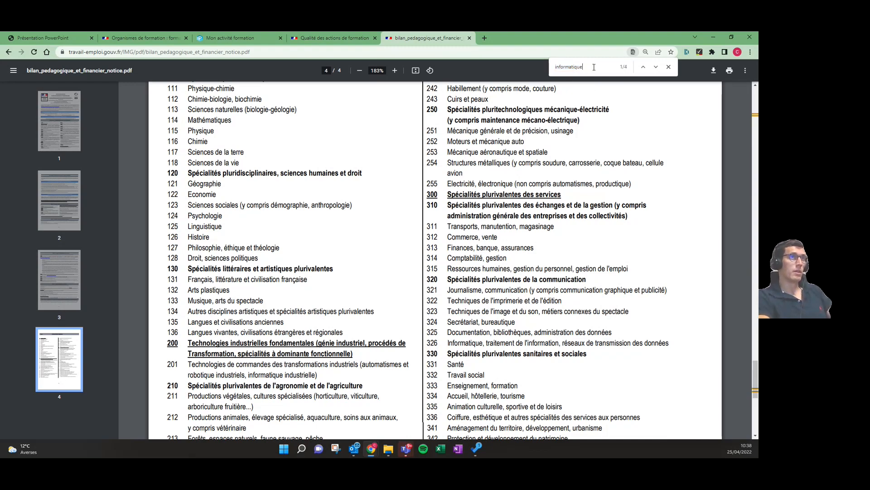
text(autique)
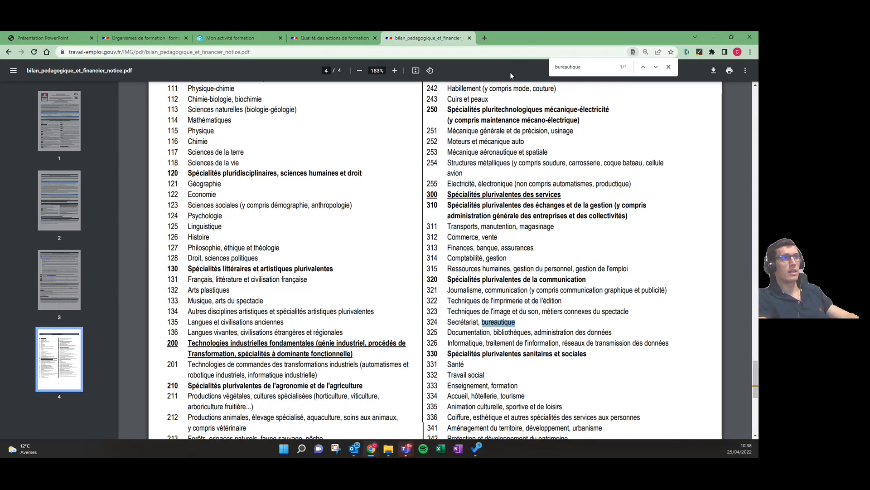
click(488, 321)
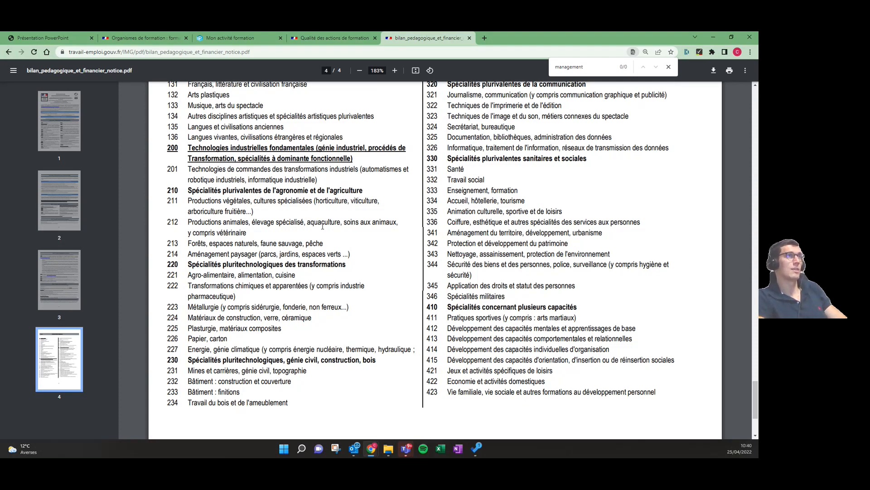
Step: Return to the BPF 2021 declaration in Mon Activité Formation and open a blank entry for a new speciality in section F-4
click(237, 37)
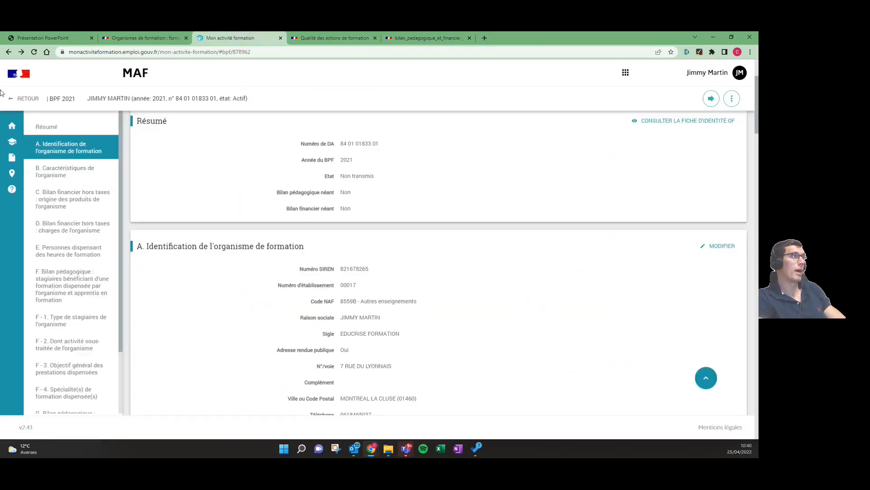
mouse_move(45, 174)
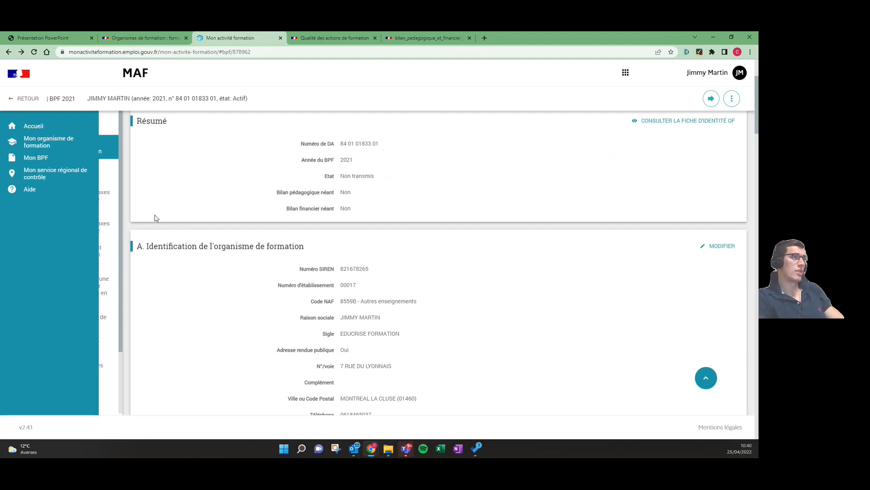
scroll(353, 272, down, 10)
scroll(352, 270, down, 15)
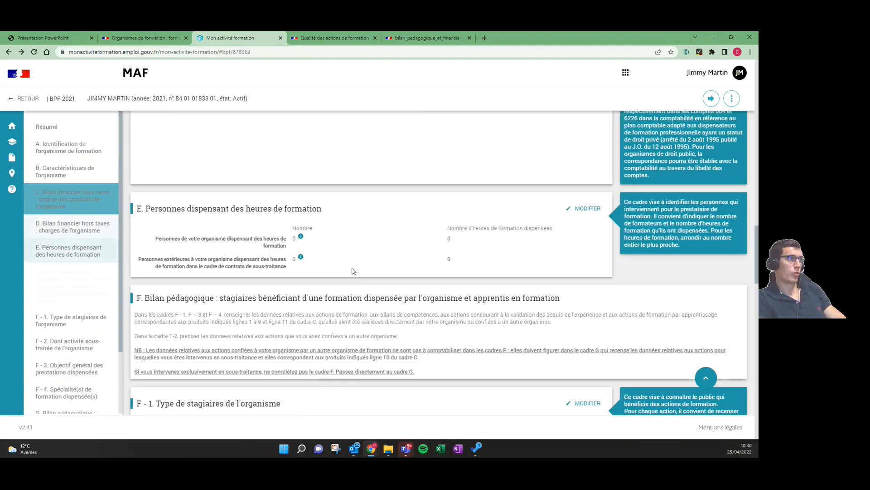
scroll(347, 258, down, 5)
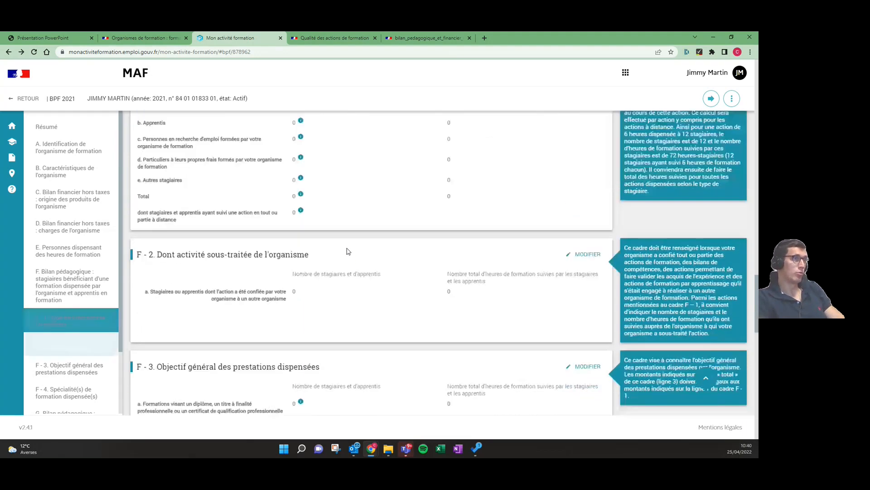
scroll(344, 192, down, 5)
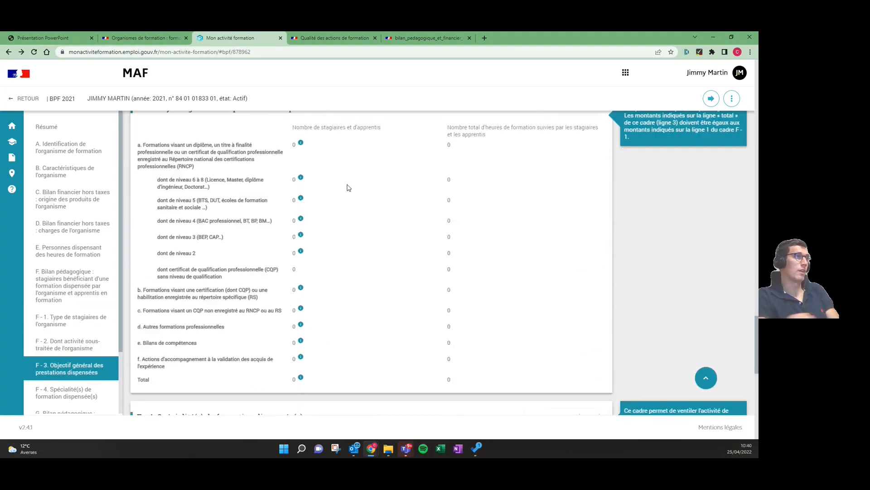
scroll(341, 181, down, 8)
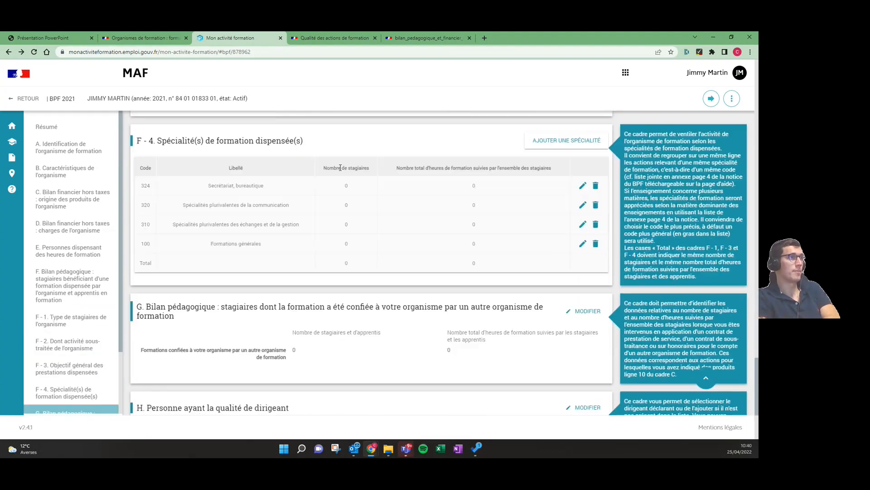
scroll(331, 144, up, 3)
scroll(330, 141, up, 2)
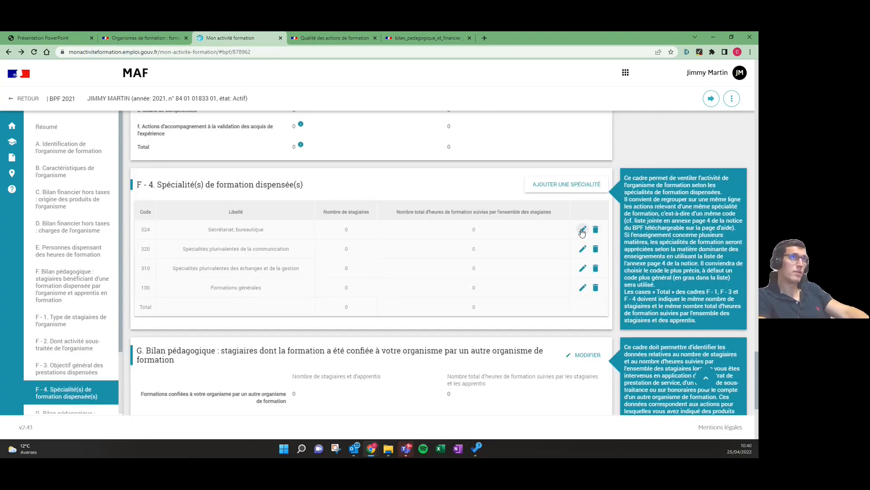
click(566, 187)
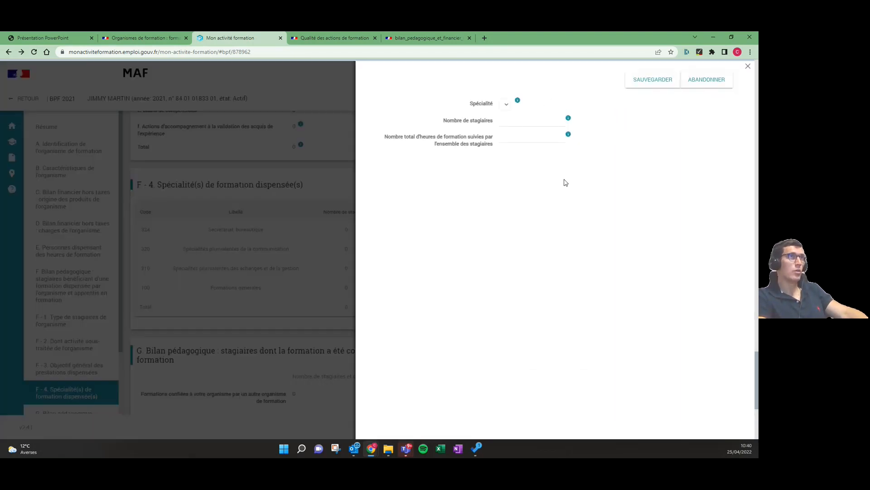
Step: Bring up the list of specialities in the blank F-4 entry and close the entry without saving
click(505, 105)
click(306, 252)
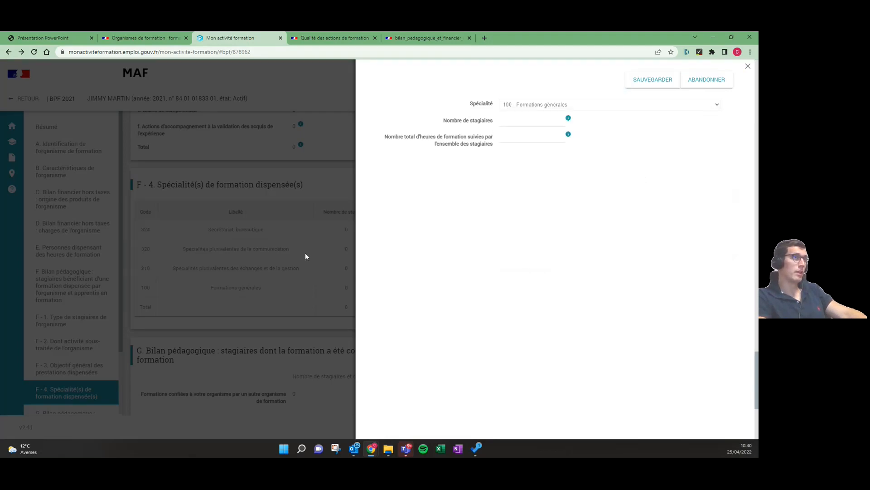
click(306, 252)
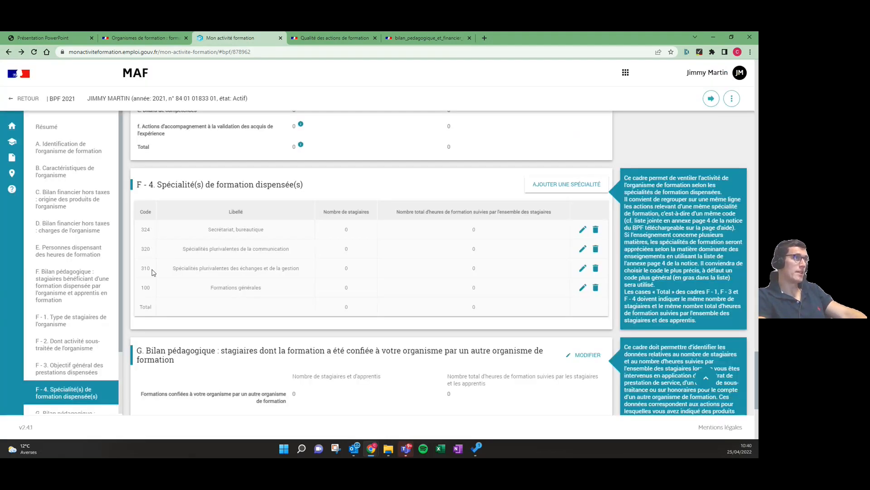
Step: Examine the number-of-trainees and total-training-hours columns for the specialities listed in section F-4
drag(346, 227, 349, 290)
click(348, 229)
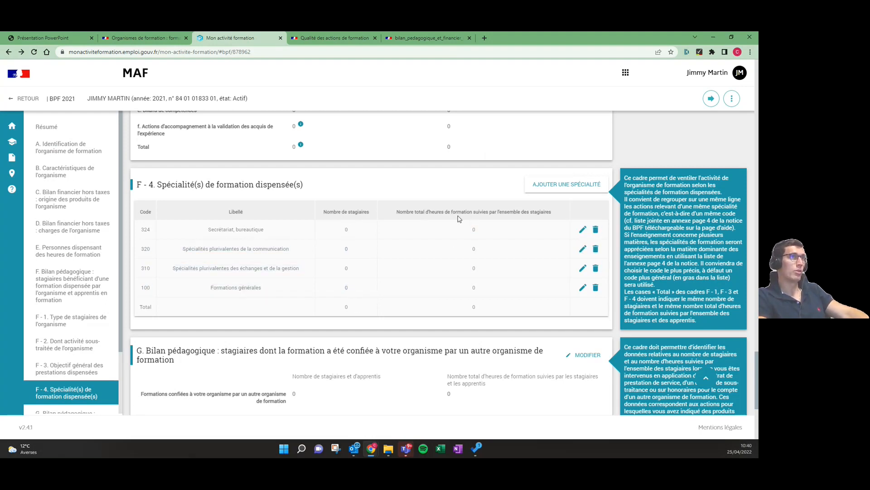
drag(462, 224, 482, 305)
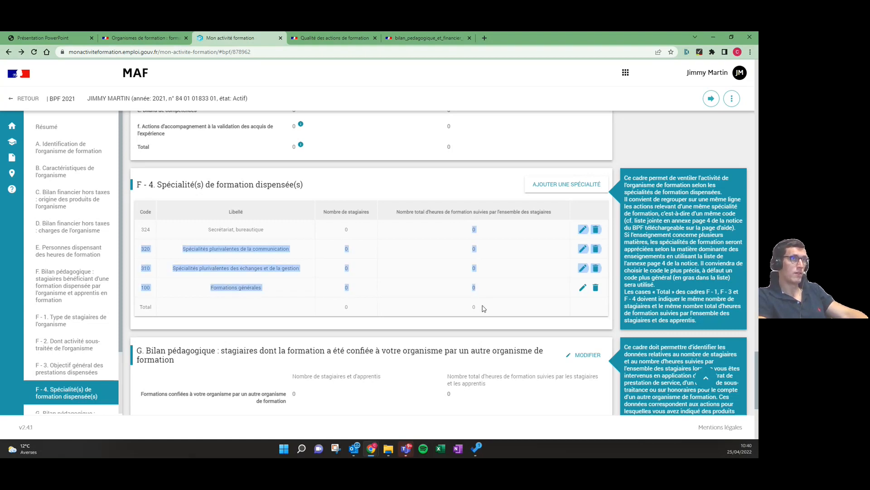
click(484, 308)
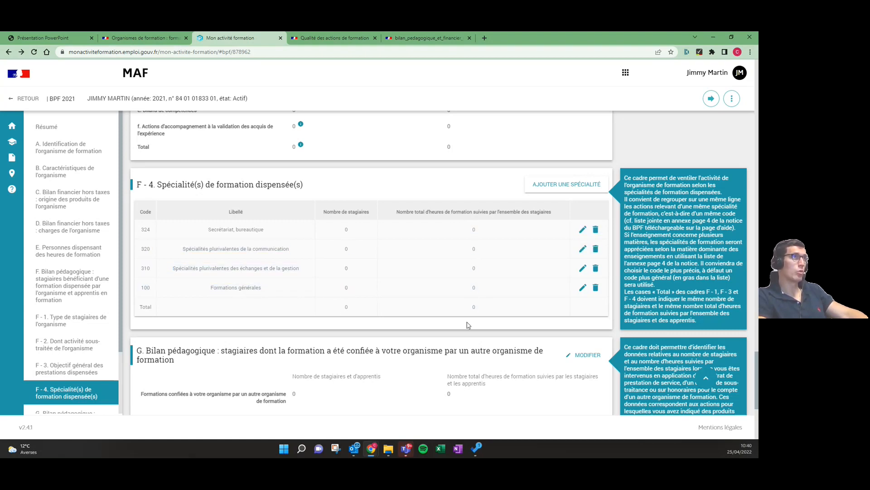
Step: Review sections F-1 to F-4 of the declaration, comparing the trainee and training-hour totals of each block
scroll(371, 323, up, 2)
scroll(452, 352, up, 3)
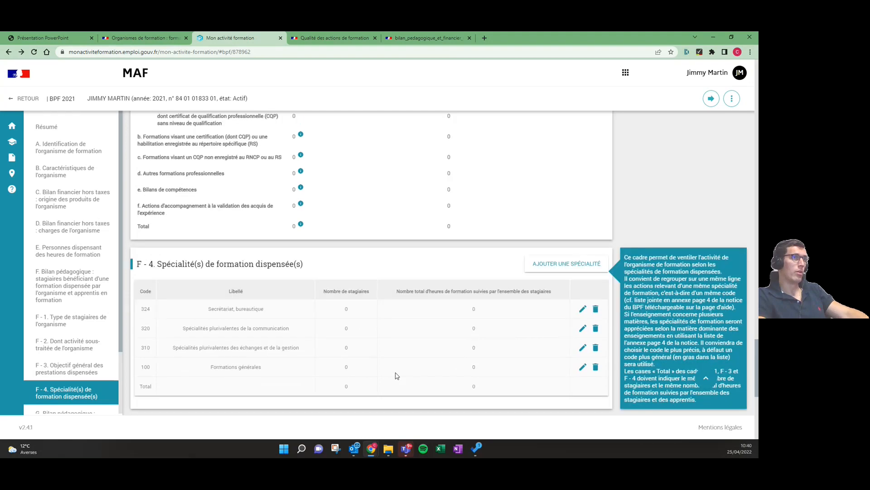
scroll(290, 267, up, 4)
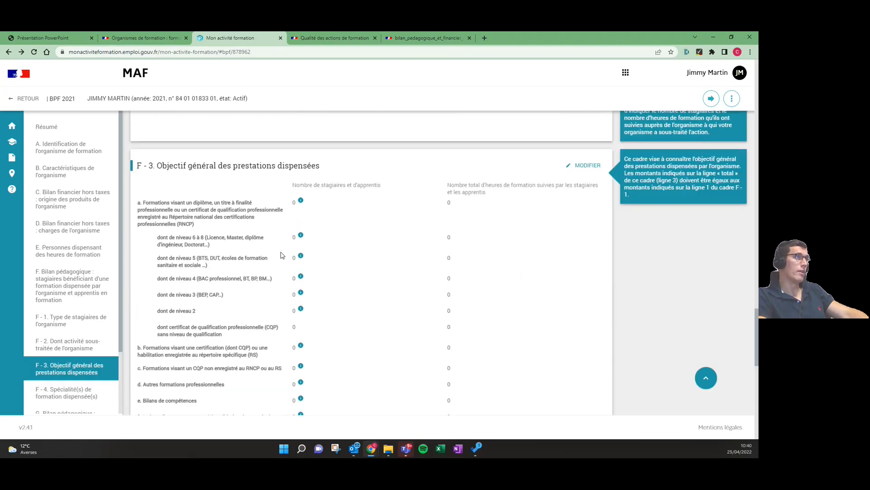
scroll(258, 261, up, 6)
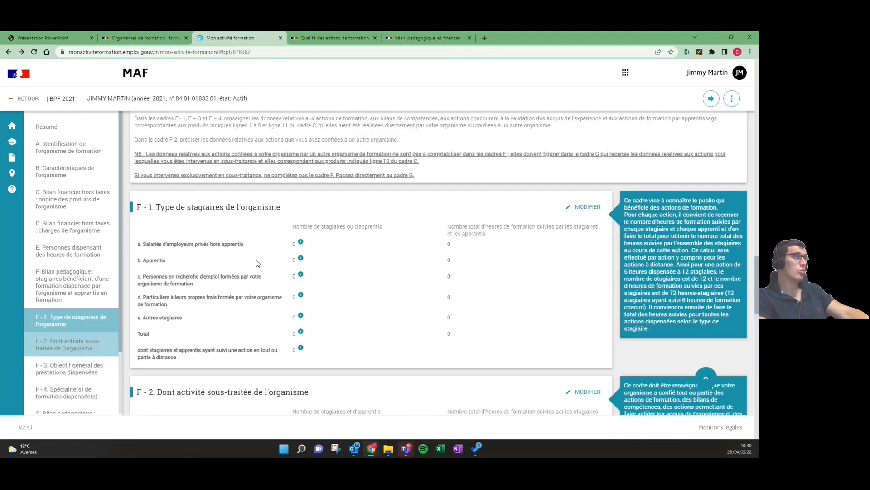
scroll(272, 273, up, 4)
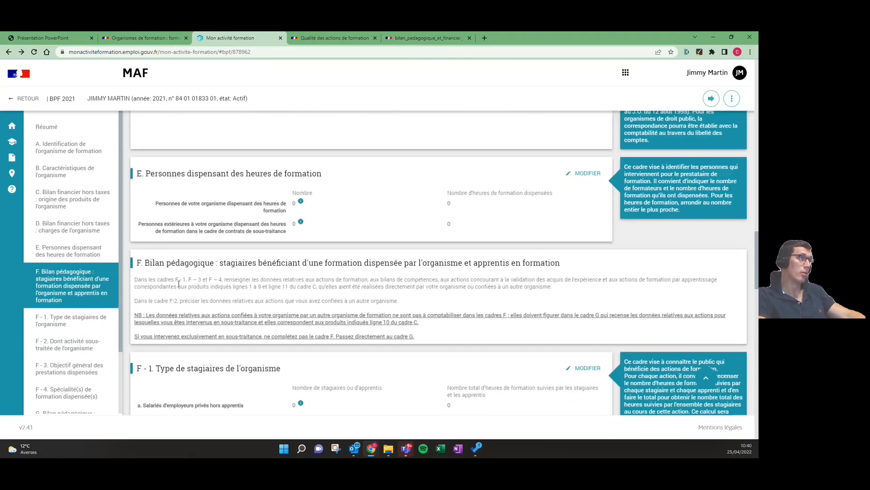
scroll(191, 277, down, 2)
scroll(191, 278, down, 7)
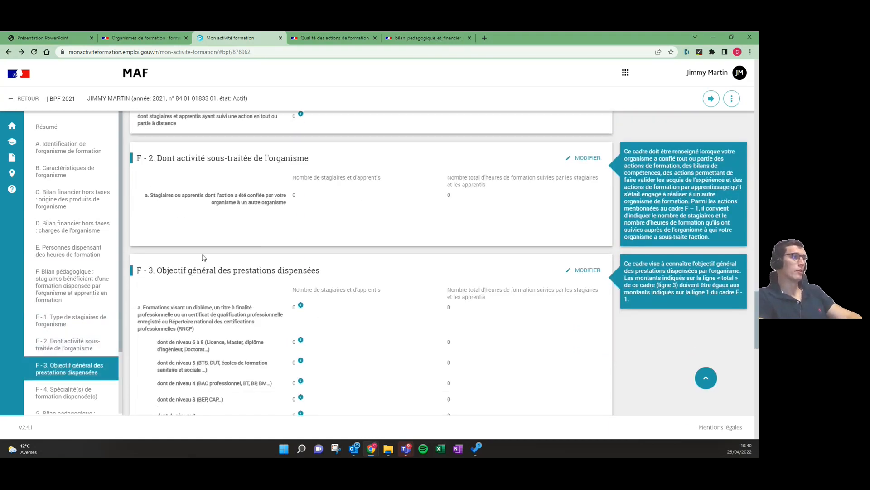
scroll(206, 249, down, 3)
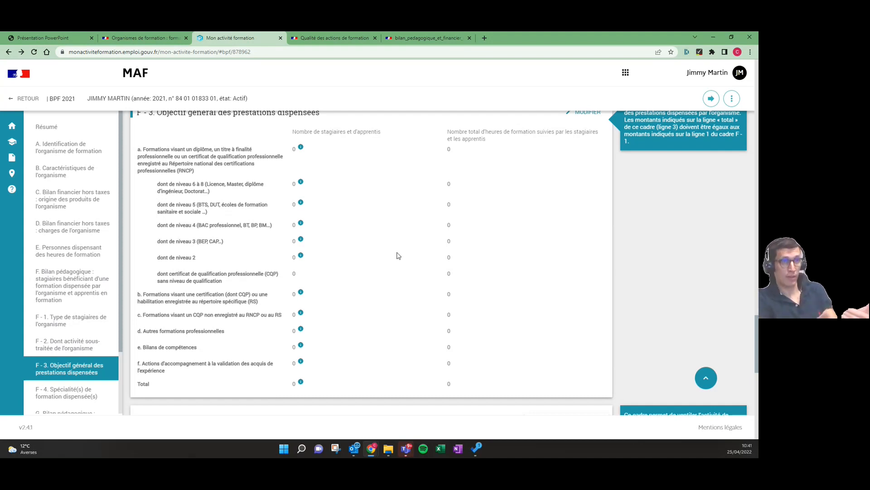
scroll(389, 253, down, 6)
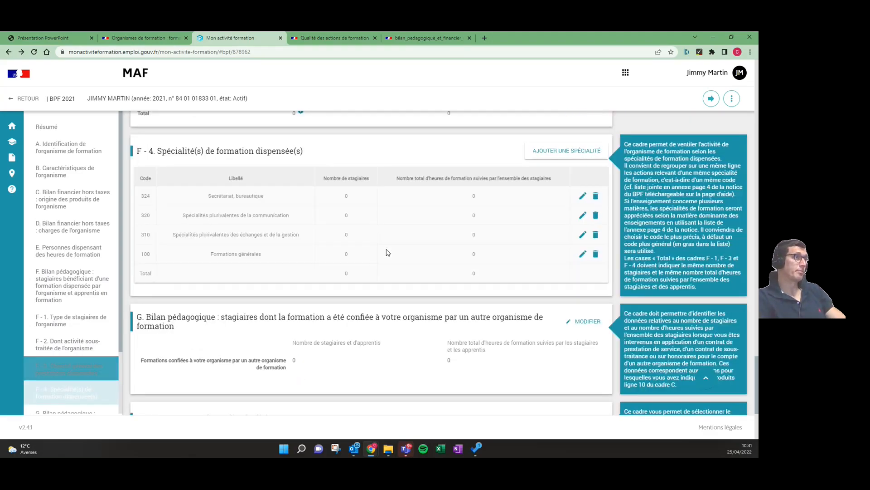
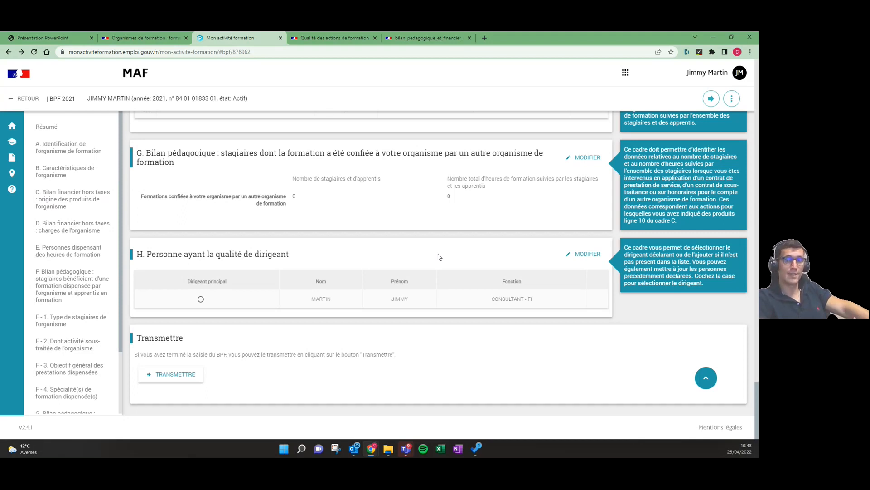
Step: Start editing section H on the dirigeant, view the blank form for adding a person, and close it without saving
click(584, 253)
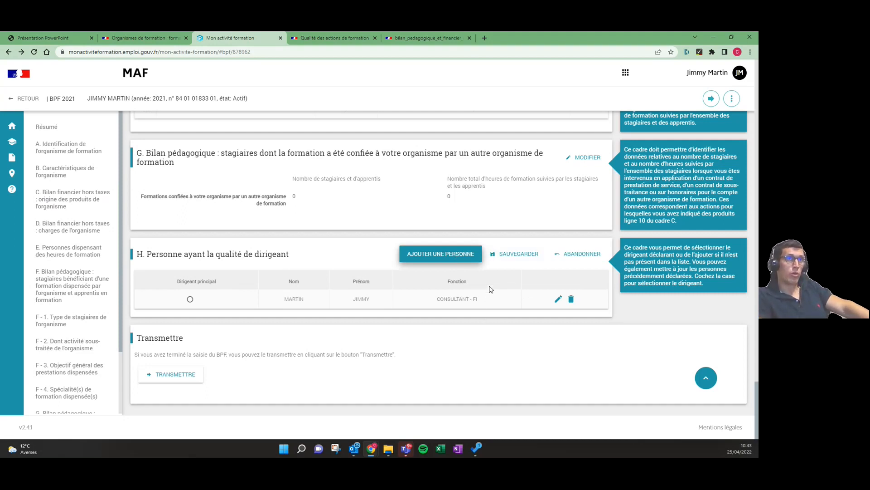
click(431, 254)
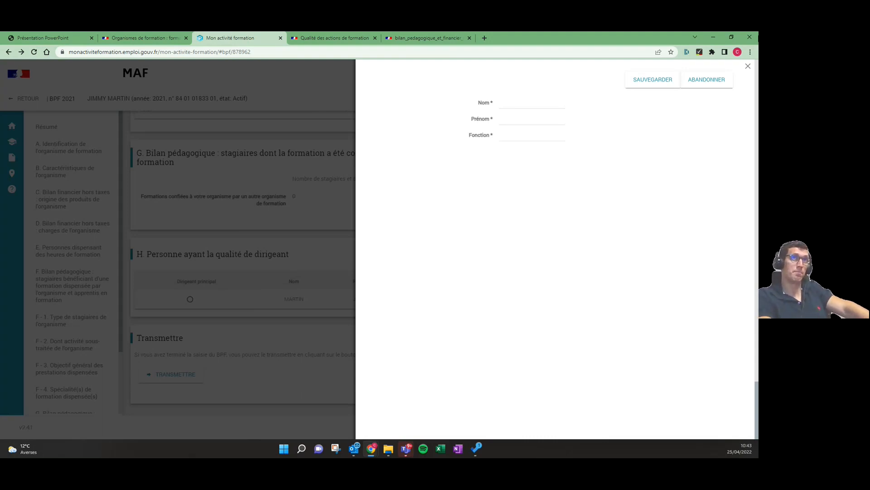
click(748, 67)
Step: Request transmission of the BPF, check the total products and number of trainees in the confirmation, and close it without transmitting
scroll(307, 238, up, 15)
scroll(307, 238, up, 5)
scroll(310, 231, down, 20)
scroll(311, 229, down, 6)
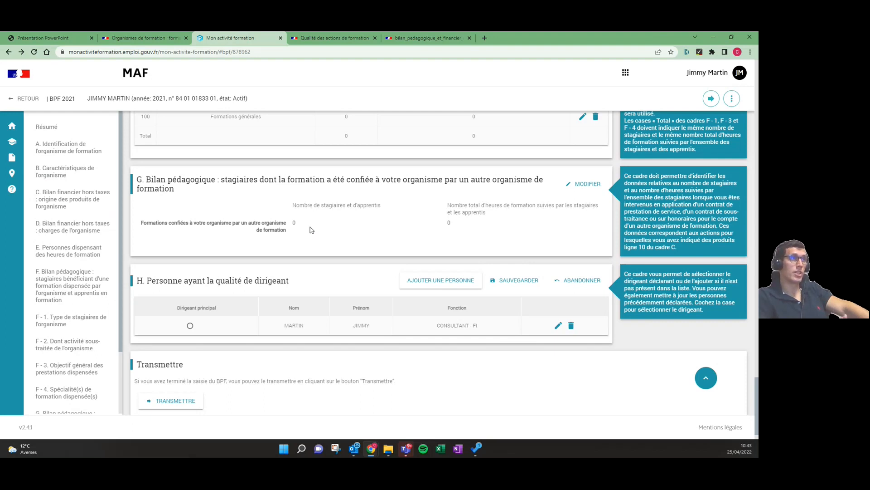
scroll(254, 295, down, 1)
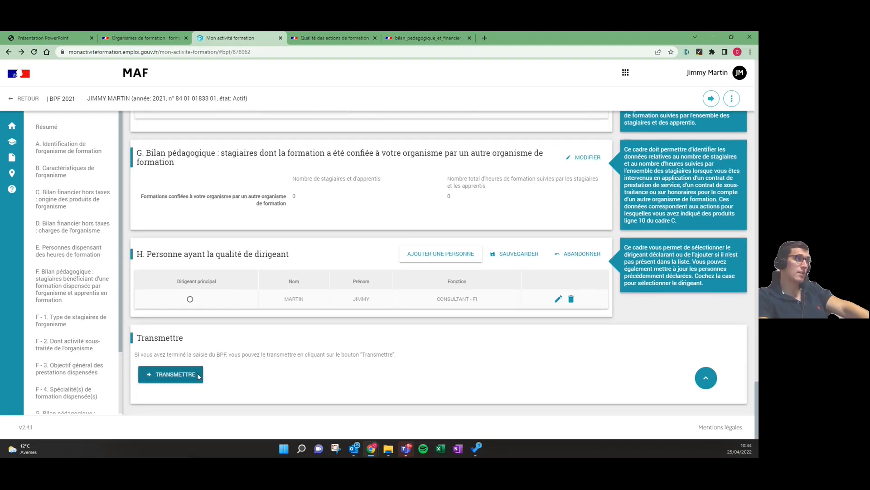
click(197, 372)
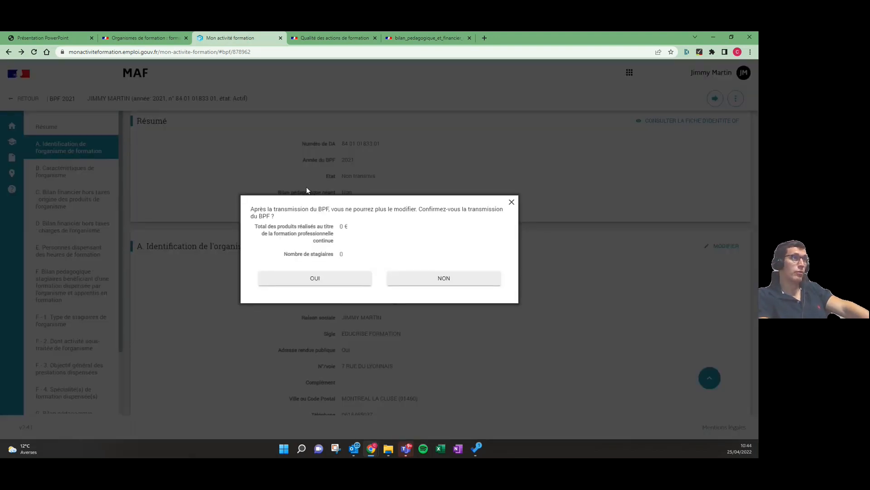
drag(339, 227, 389, 228)
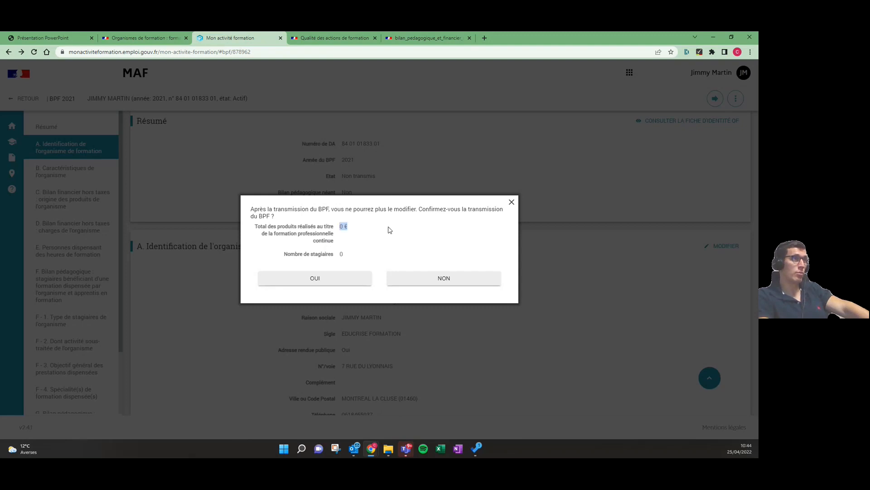
click(330, 260)
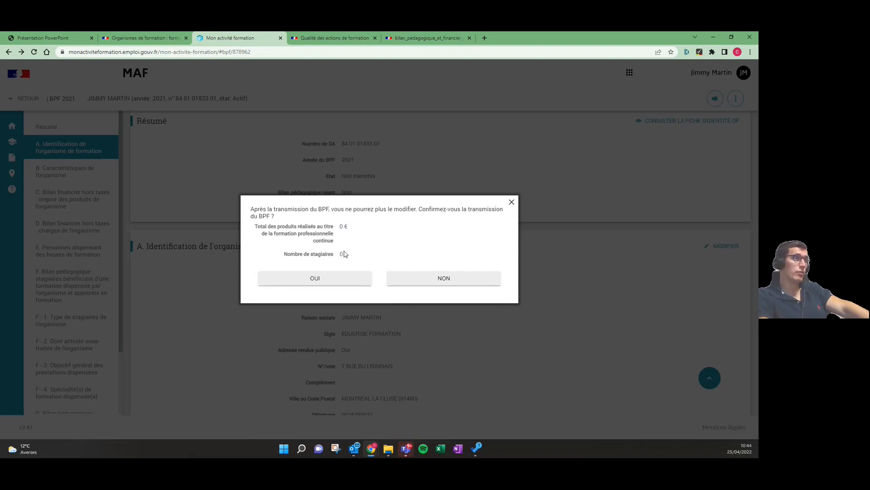
drag(340, 254, 371, 257)
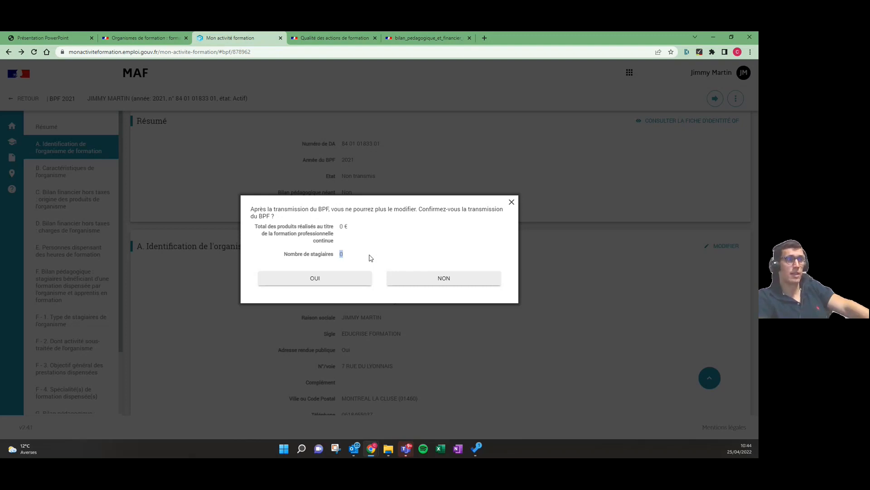
click(379, 245)
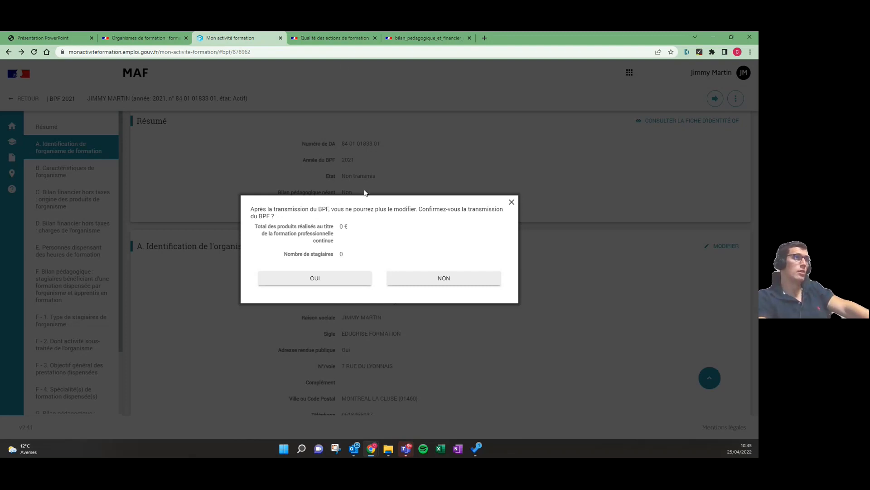
click(512, 203)
Step: Go to the Mon Activité Formation information home page and open the user guide "Déclaration du Bilan Pédagogique et Financier"
scroll(514, 205, up, 3)
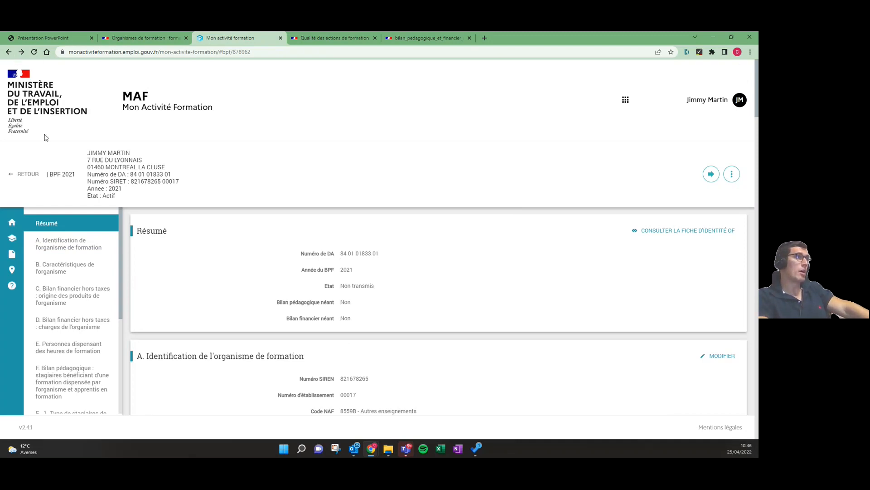
mouse_move(13, 254)
click(27, 286)
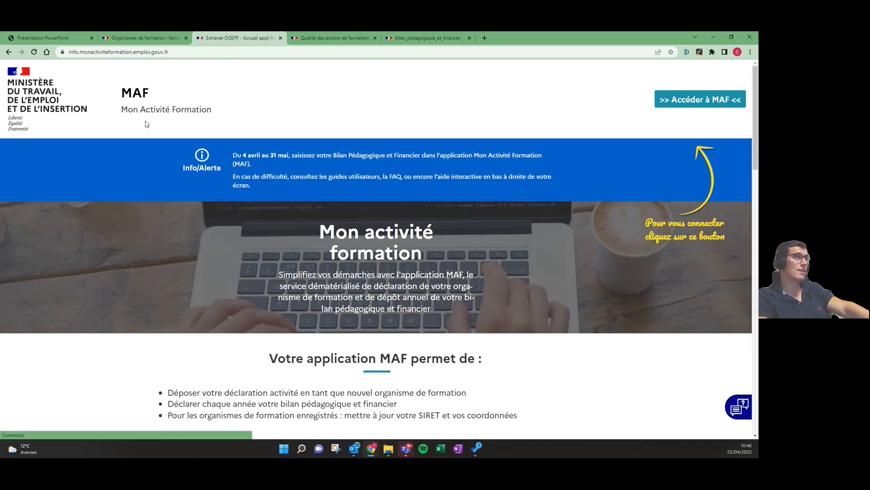
scroll(427, 213, down, 3)
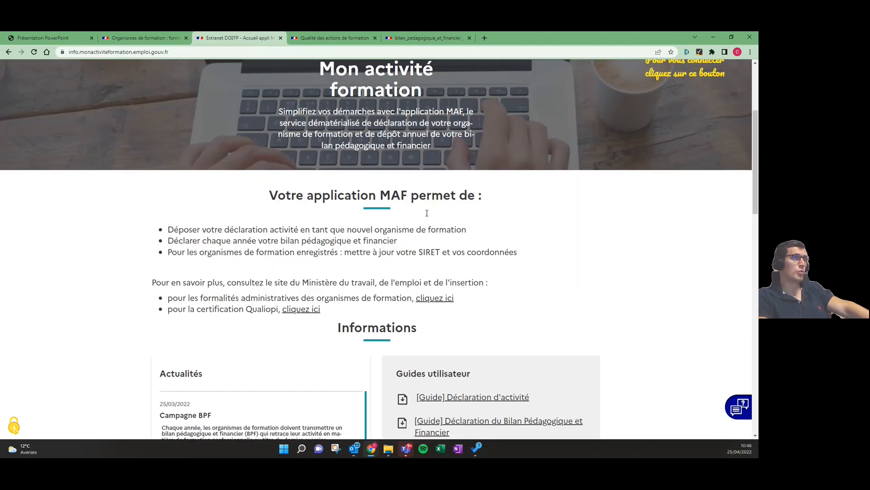
scroll(426, 212, down, 4)
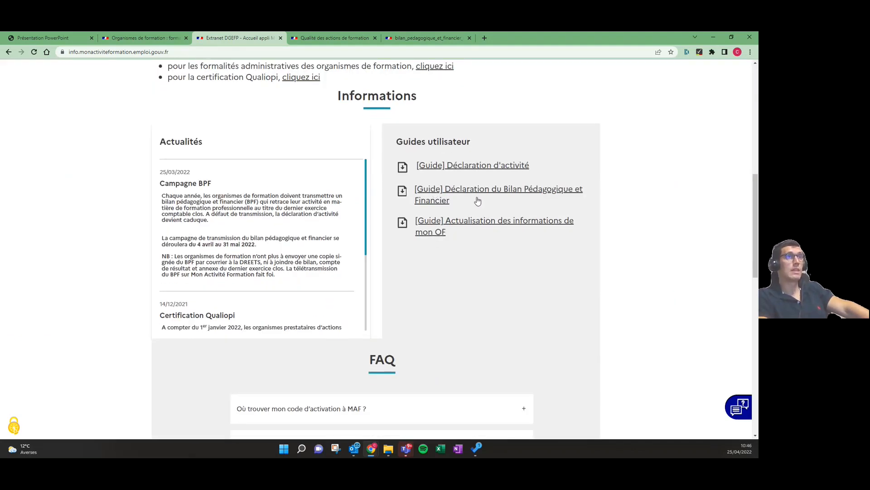
click(504, 196)
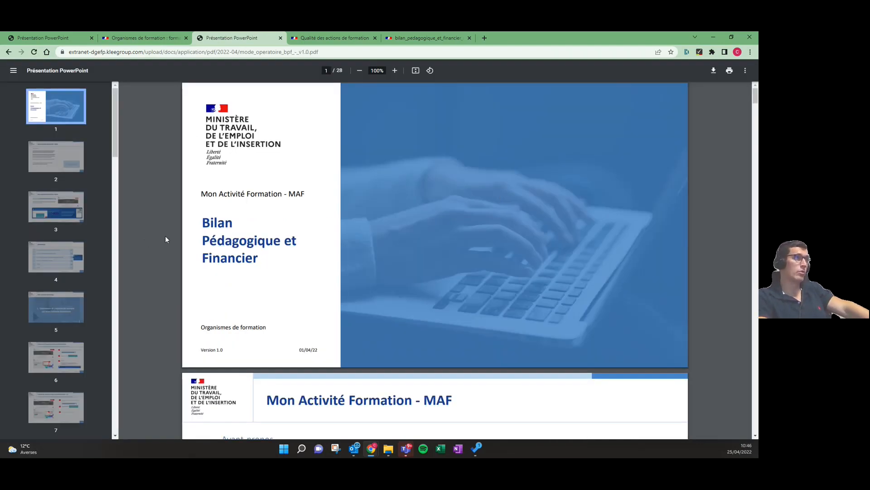
Step: Go to the guide's section "Saisie du Bilan Pédagogique et Financier" from the summary and read pages 21 and 22
scroll(492, 196, down, 15)
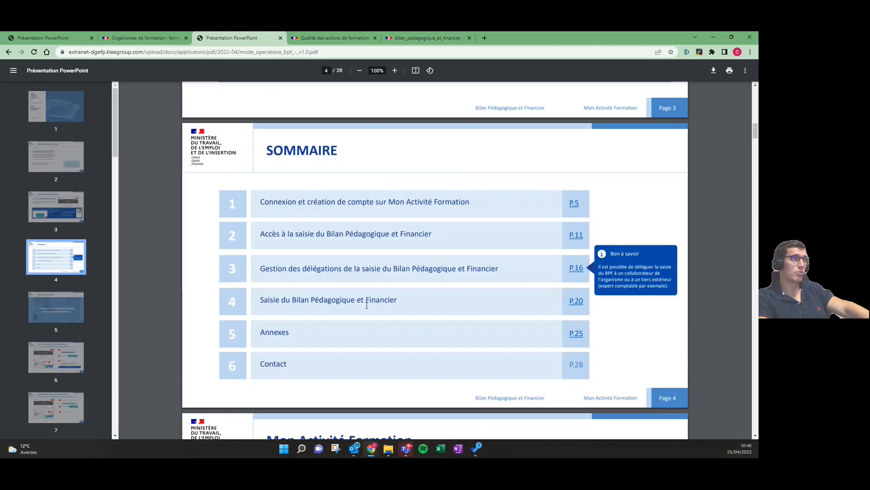
click(577, 302)
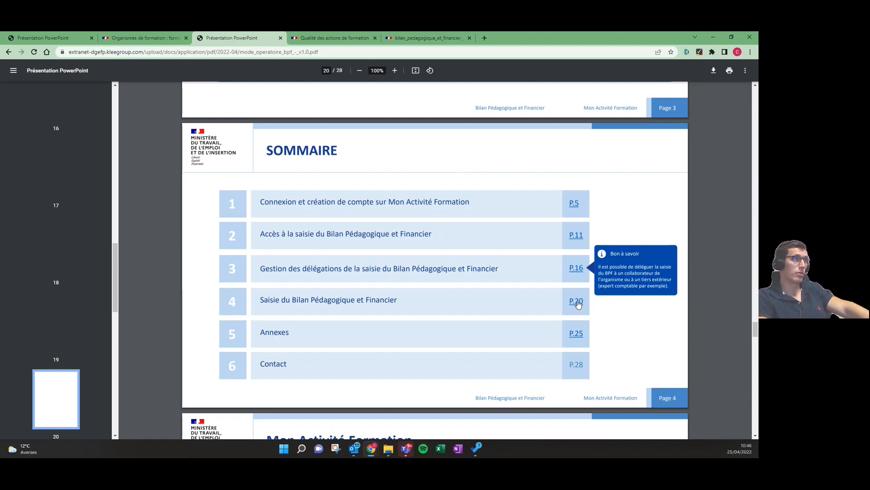
scroll(467, 236, down, 5)
scroll(467, 236, up, 3)
scroll(467, 236, down, 3)
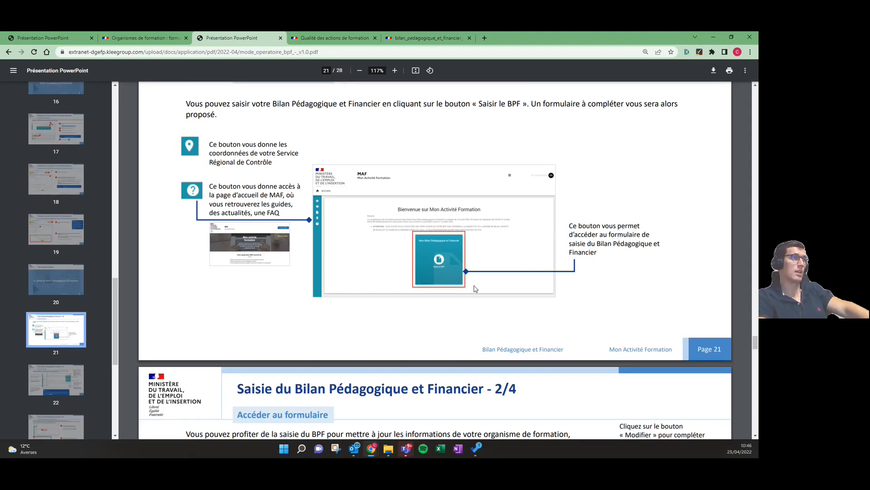
scroll(477, 286, down, 3)
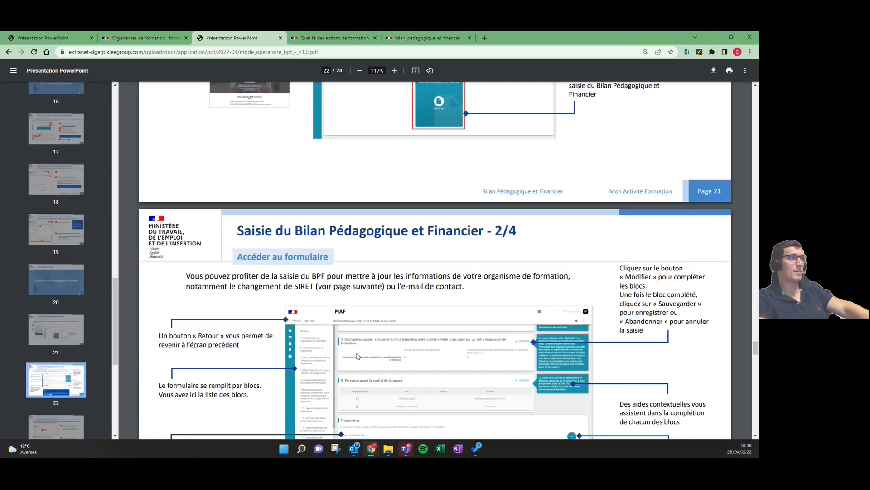
scroll(353, 302, down, 1)
scroll(362, 303, down, 2)
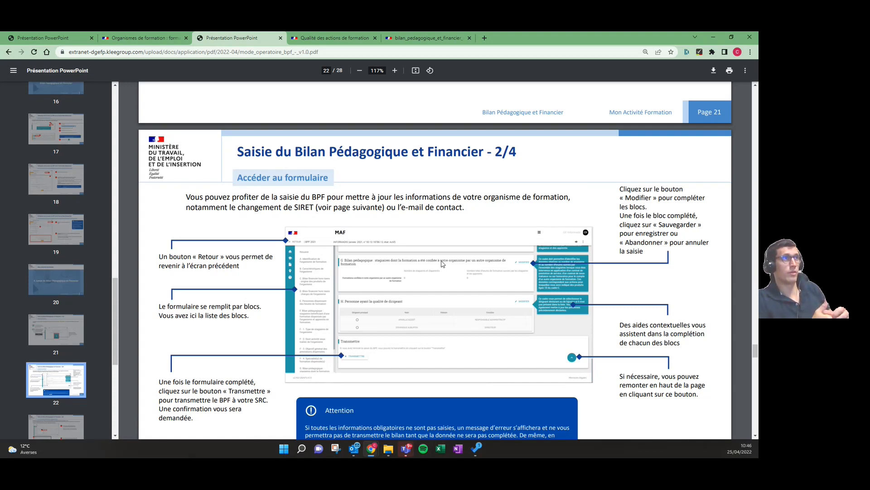
Step: Examine the guide's annex listing the data consistency checks and error messages, and view the contact details on page 28
scroll(460, 221, down, 20)
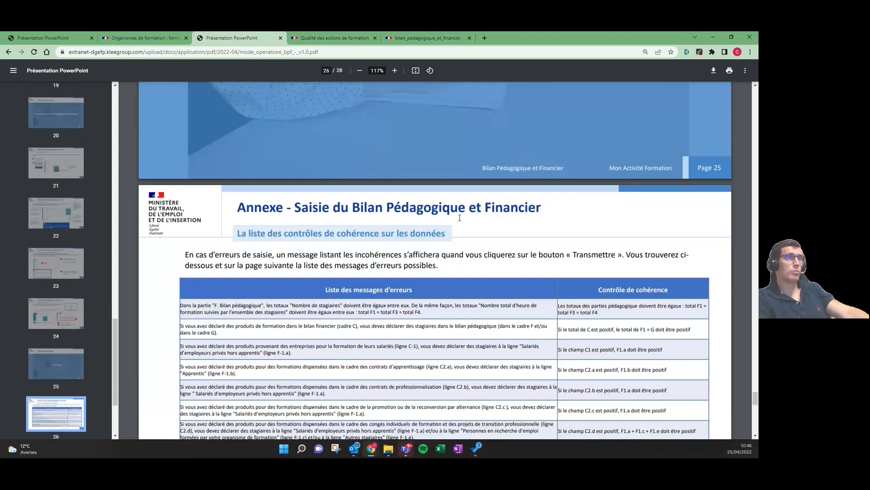
scroll(459, 223, down, 4)
scroll(457, 224, up, 4)
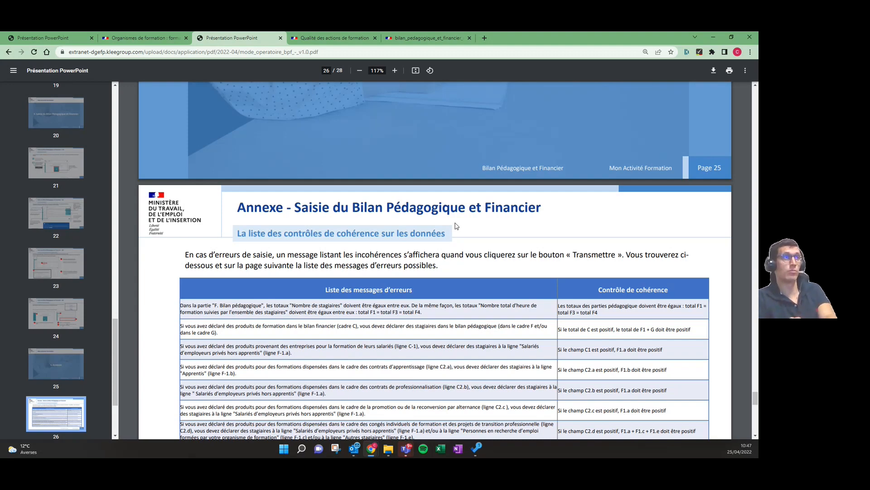
scroll(453, 218, down, 12)
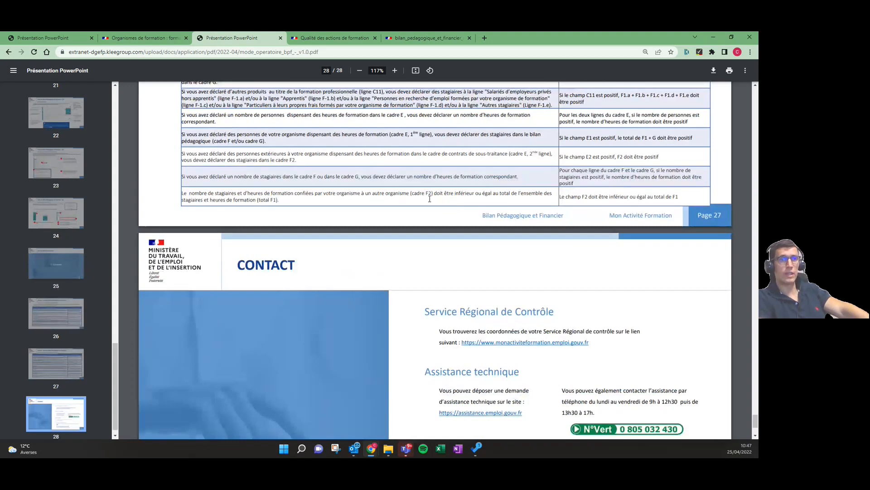
scroll(430, 199, down, 3)
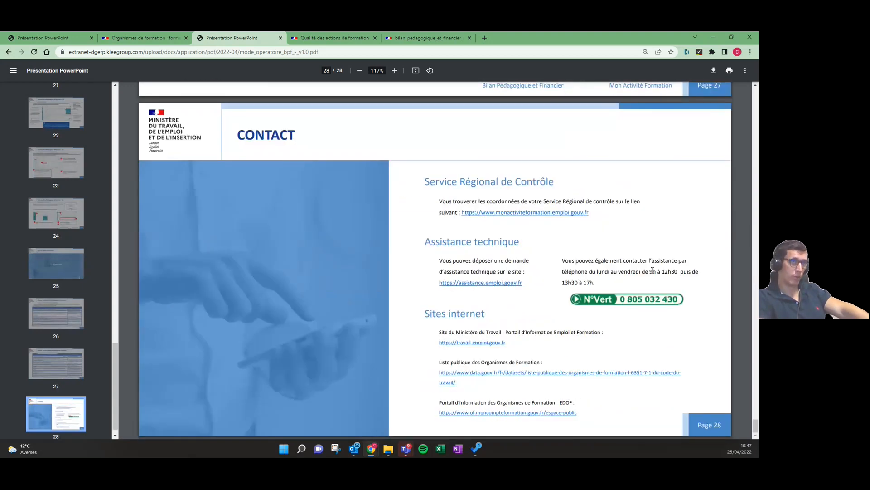